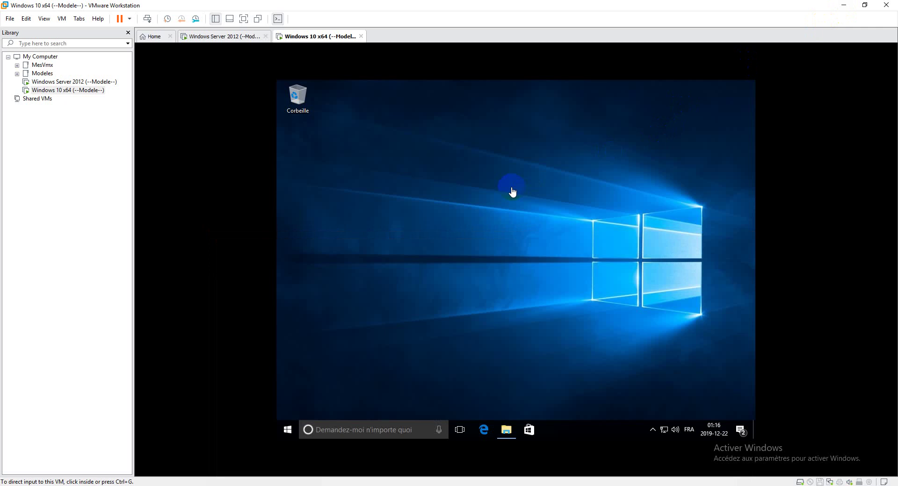
left_click(513, 192)
left_click(240, 36)
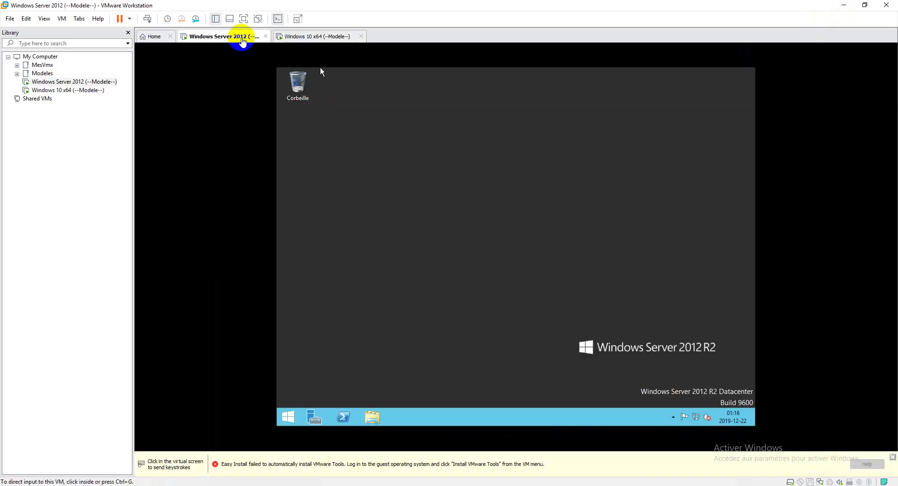
left_click(289, 37)
left_click(238, 36)
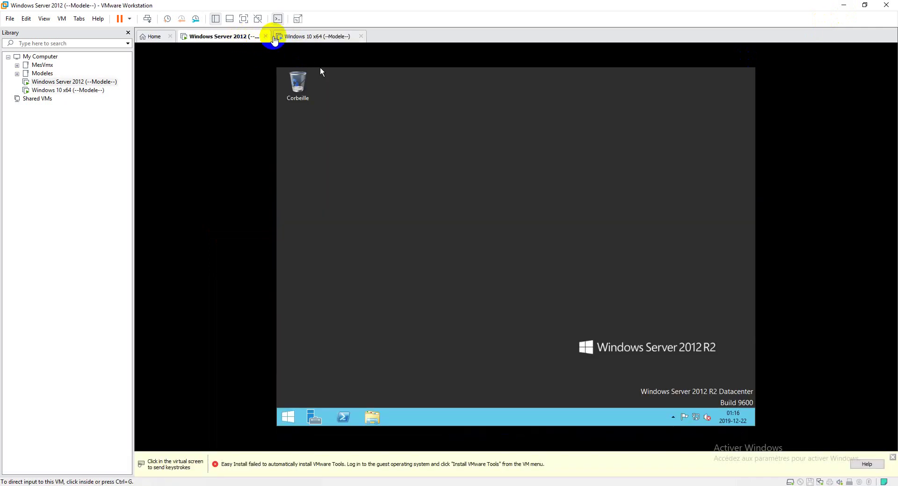
left_click(282, 36)
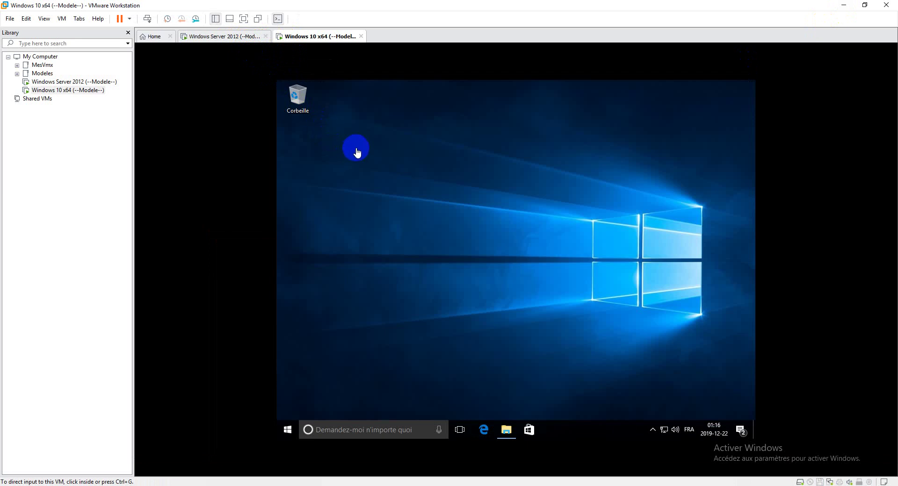
- Open the local server's properties in Server Manager on the Windows Server 2012 virtual machine
left_click(242, 36)
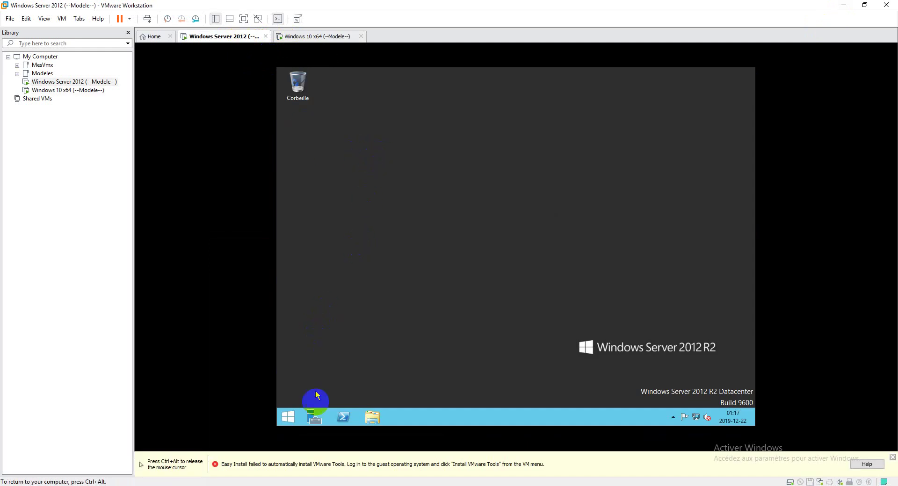
left_click(314, 417)
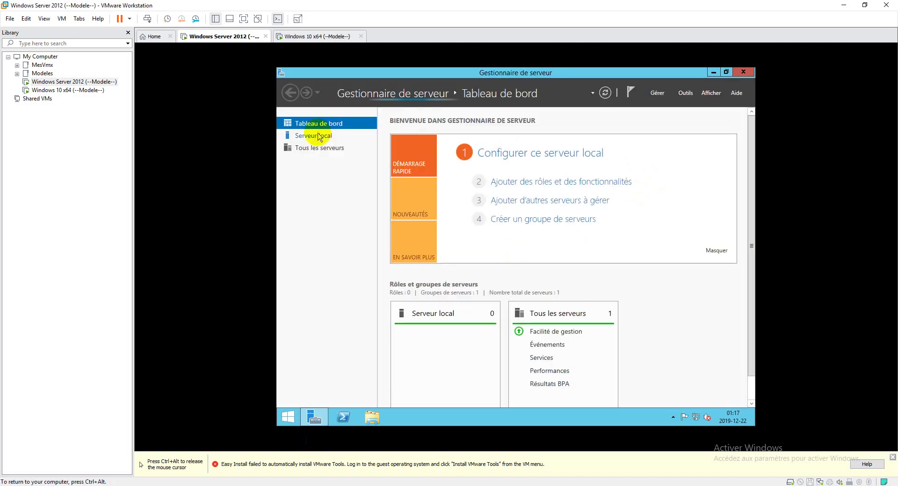
left_click(318, 136)
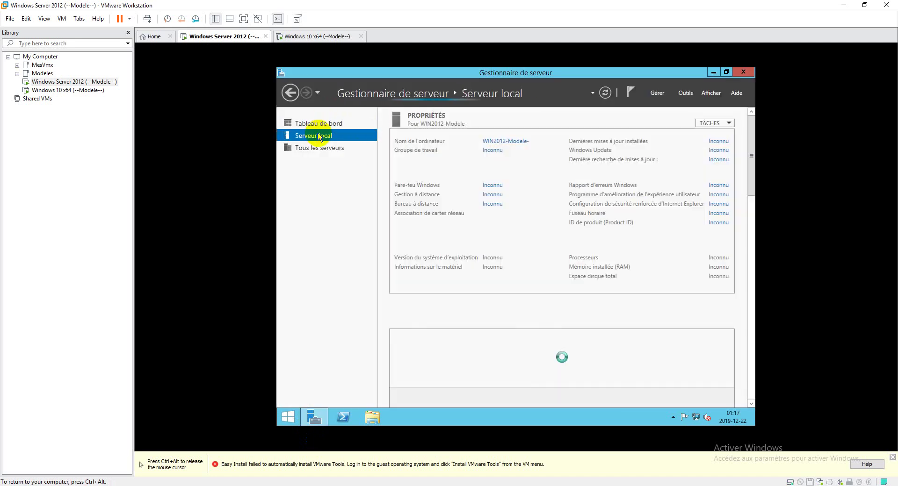
- Shut down the local server using the Arrêter action, with "sd" as the shutdown comment
left_click(724, 124)
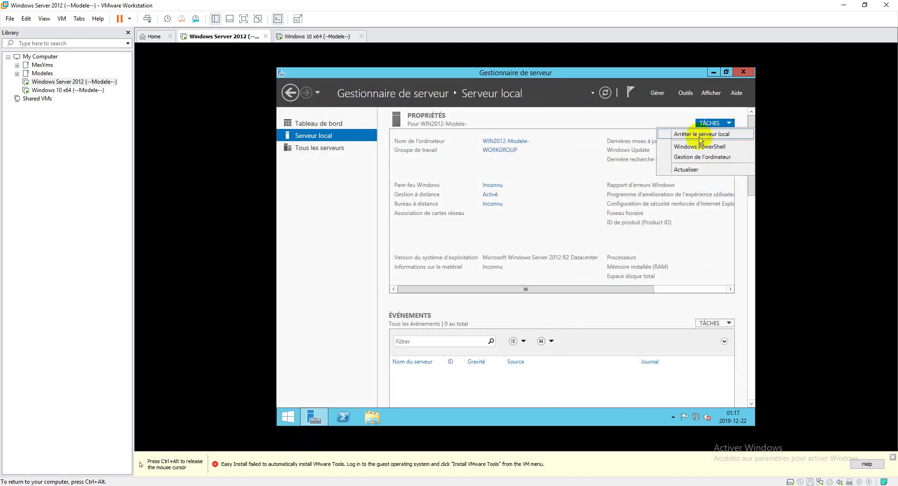
left_click(706, 134)
left_click(485, 163)
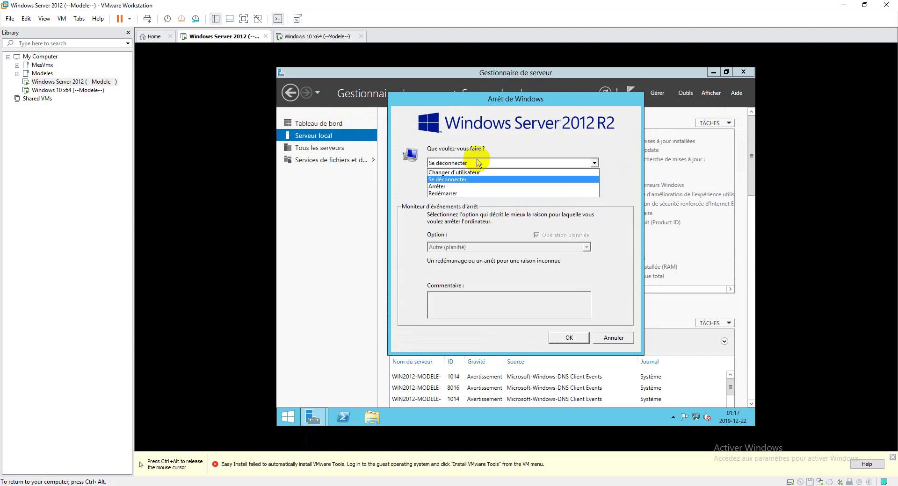
left_click(486, 184)
left_click(457, 303)
type("sd")
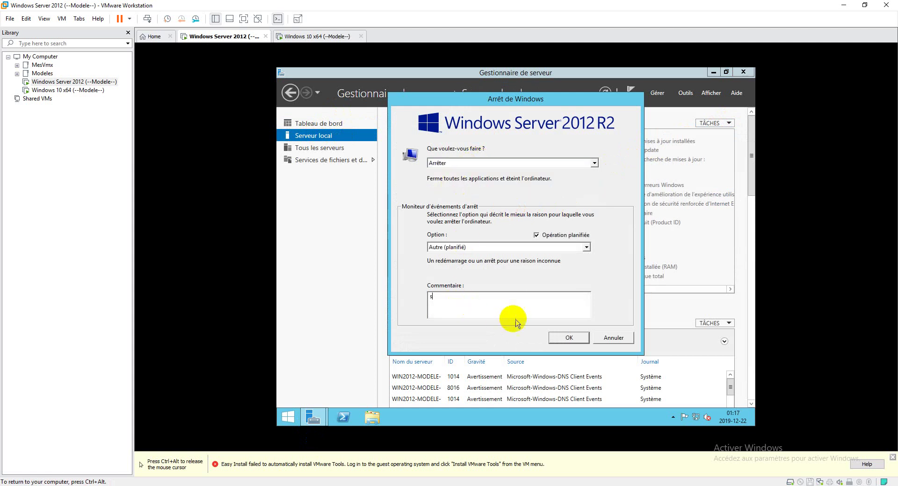
left_click(561, 337)
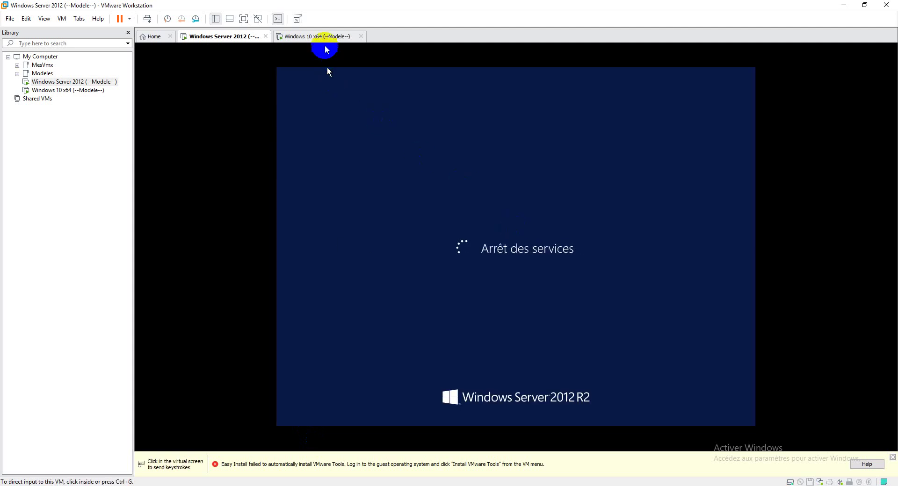
- Shut down Windows in the Windows 10 x64 (--Modele--) virtual machine
left_click(326, 37)
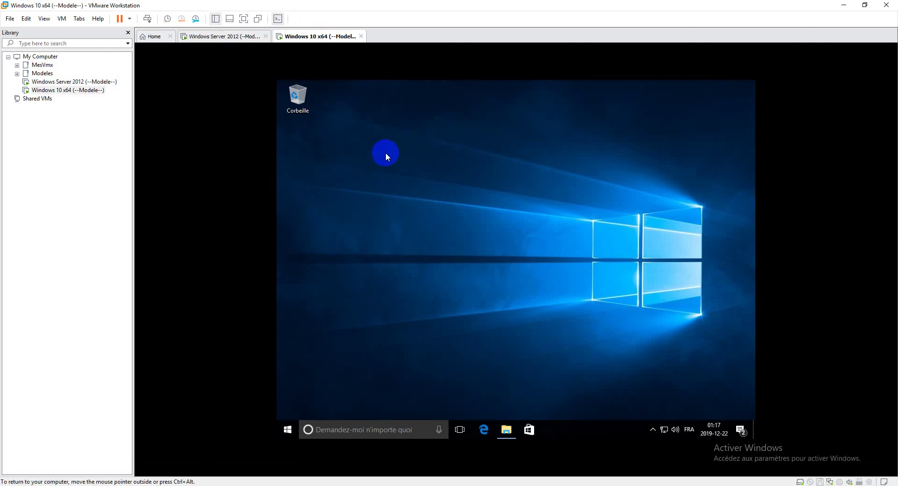
key("alt+F4")
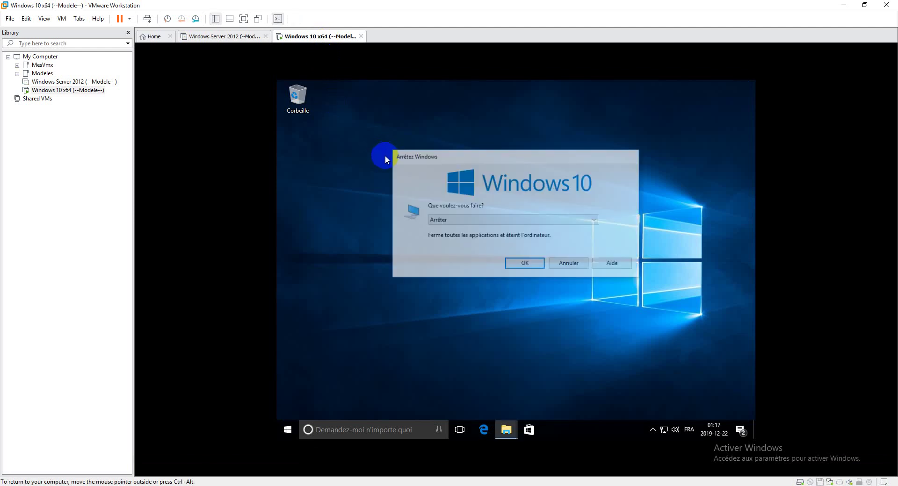
left_click(523, 264)
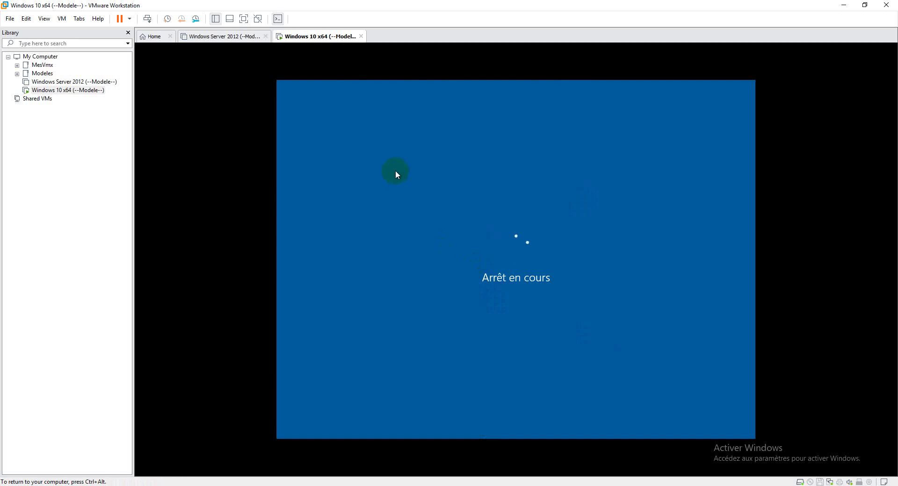
- Check the power state of the Windows Server 2012 and Windows 10 x64 model virtual machines
left_click(237, 36)
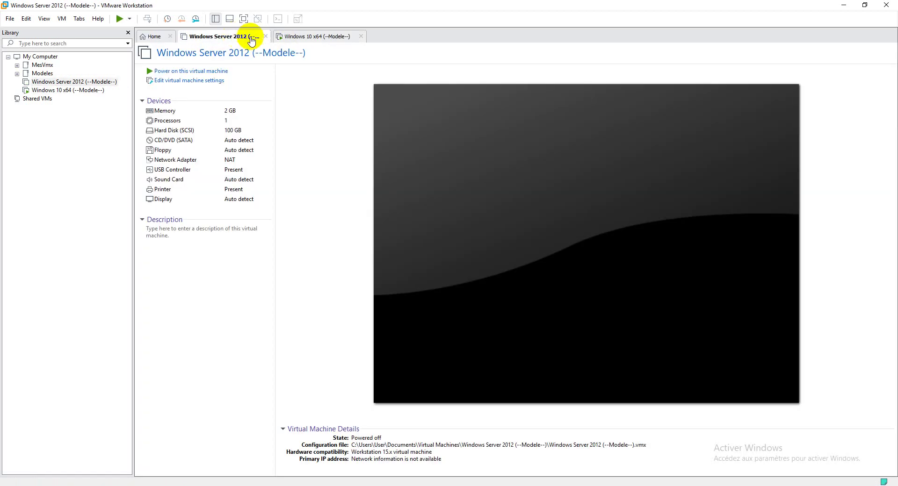
left_click(300, 38)
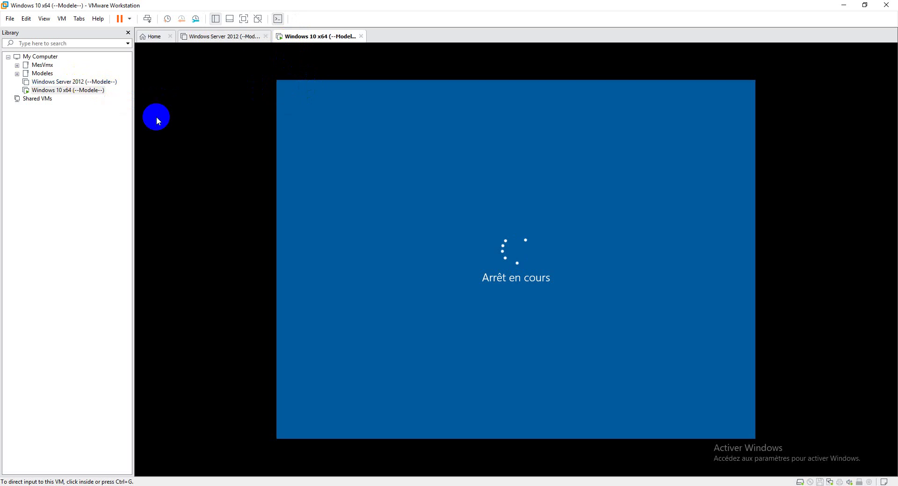
left_click(386, 220)
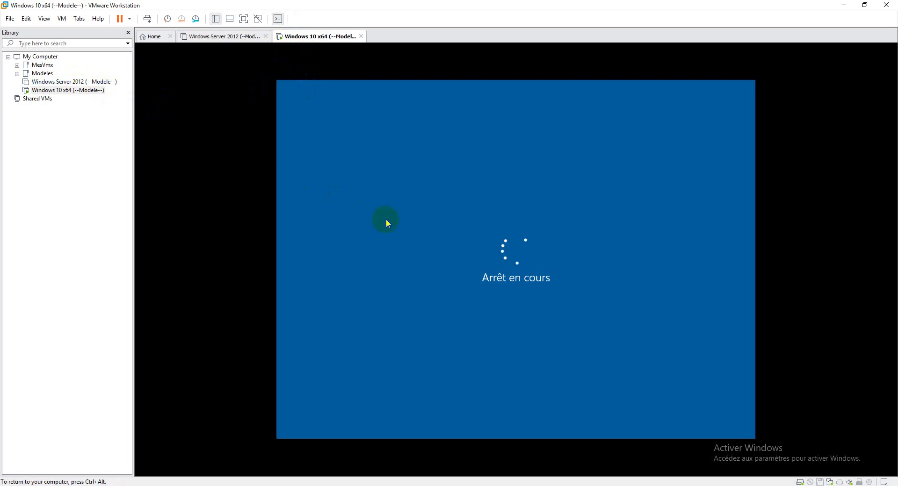
key("ctrl+alt")
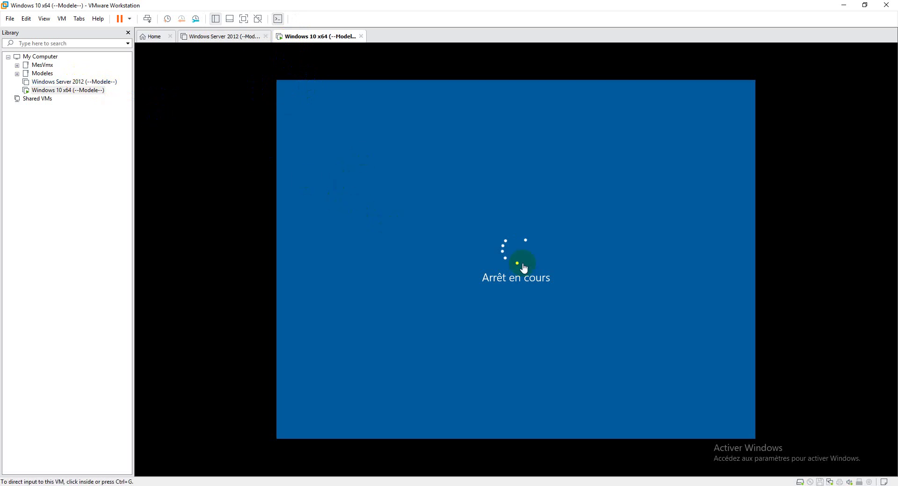
left_click(610, 484)
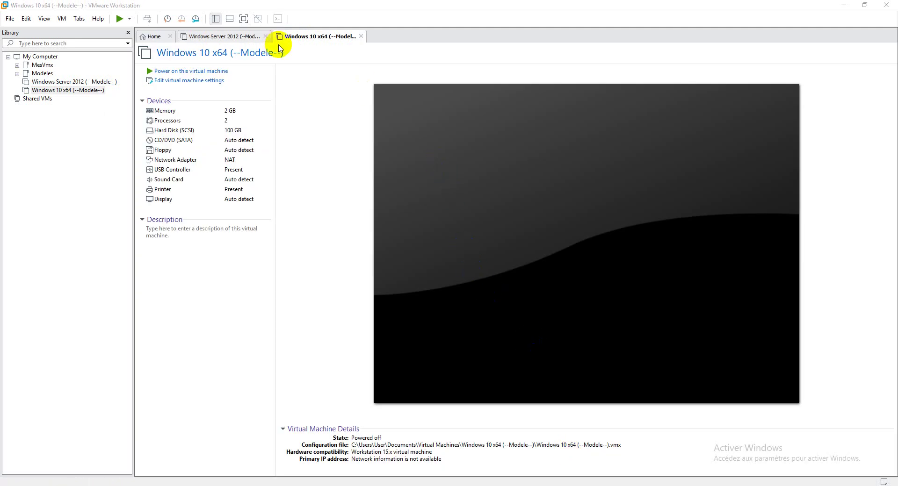
left_click(240, 37)
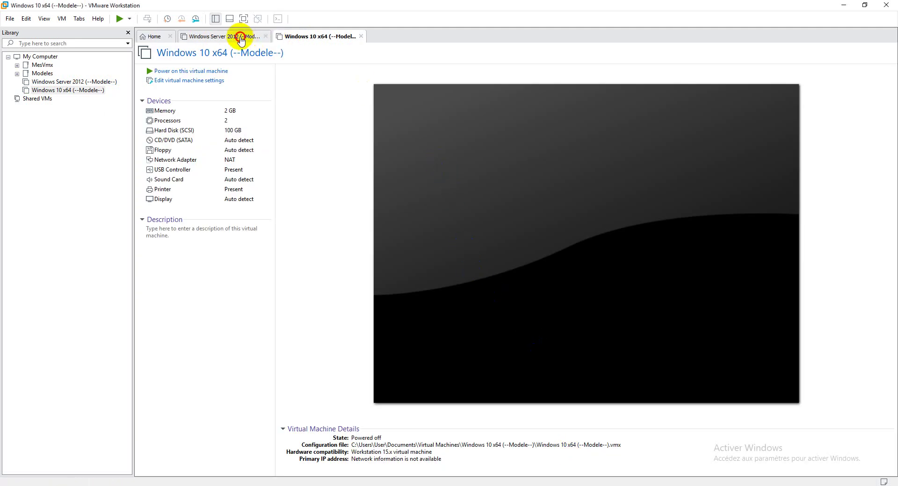
left_click(298, 36)
left_click(230, 35)
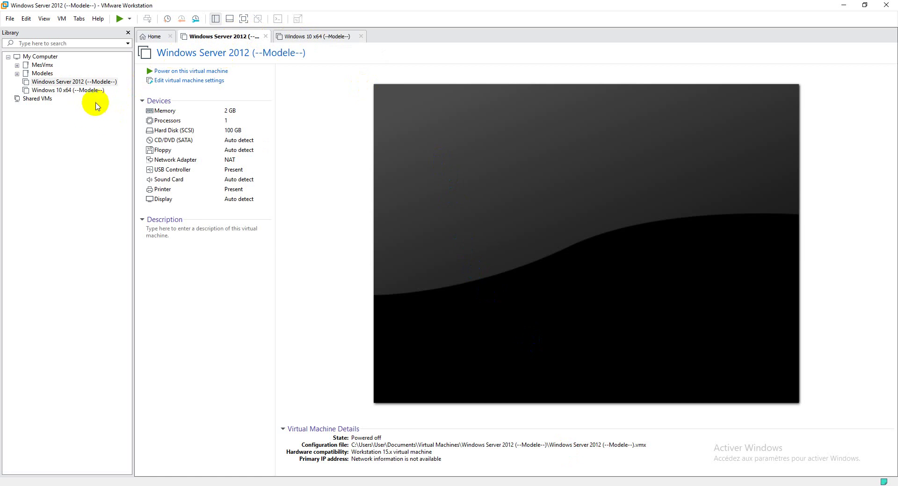
- Set up a linked clone of Windows Server 2012 (--Modele--) from the current state in the virtual machine
left_click(73, 84)
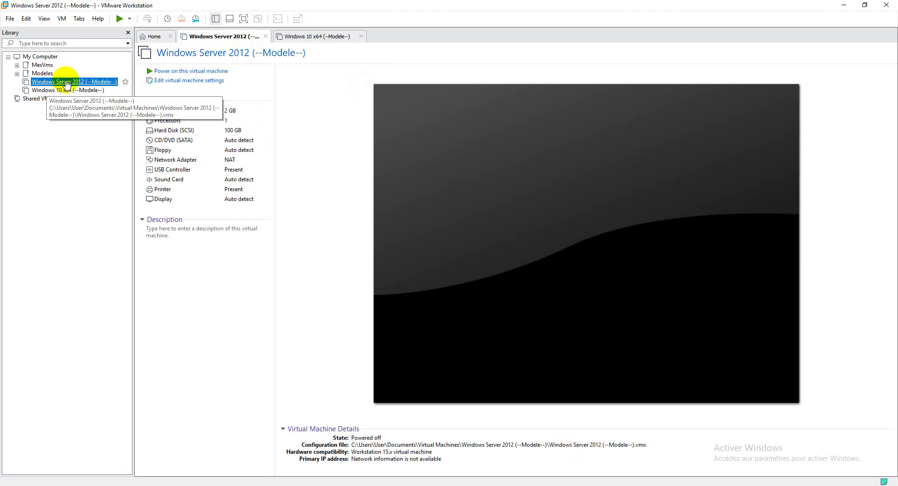
right_click(66, 82)
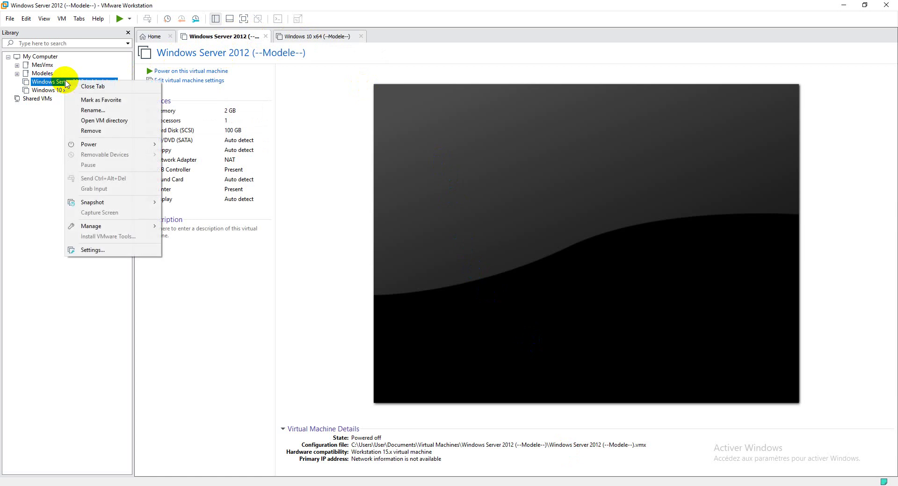
mouse_move(120, 228)
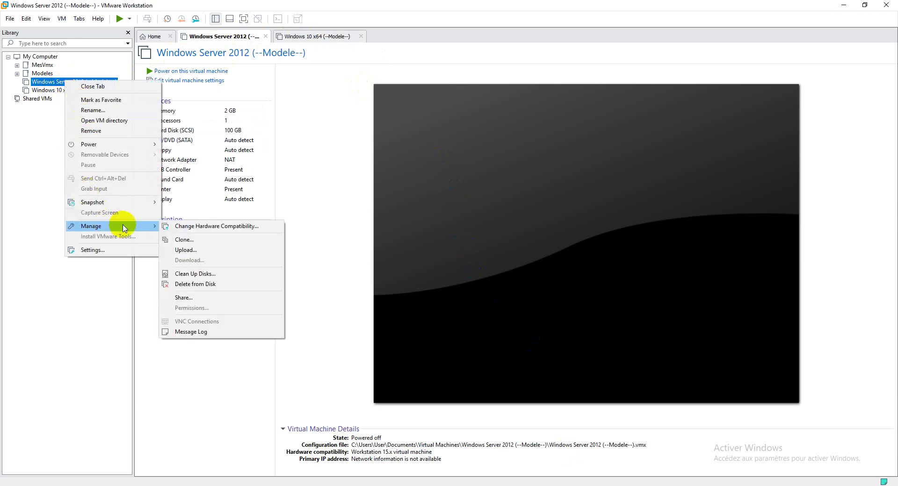
left_click(193, 240)
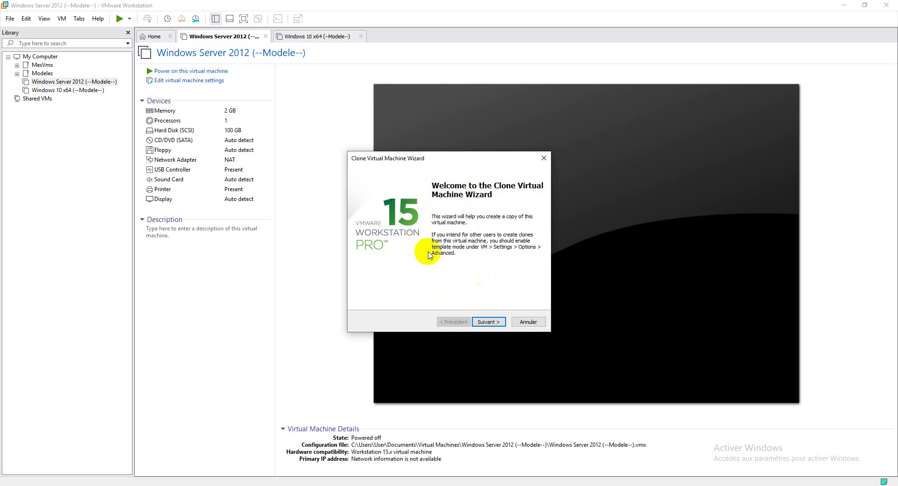
left_click(481, 323)
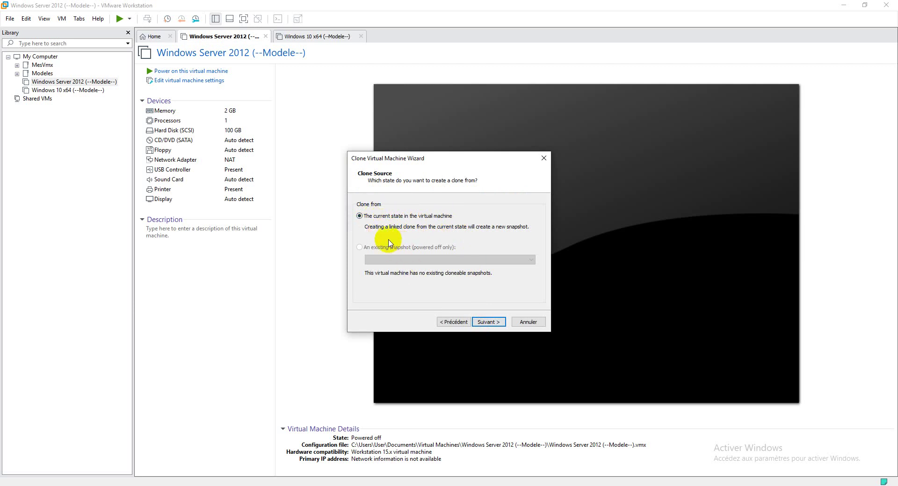
left_click(483, 321)
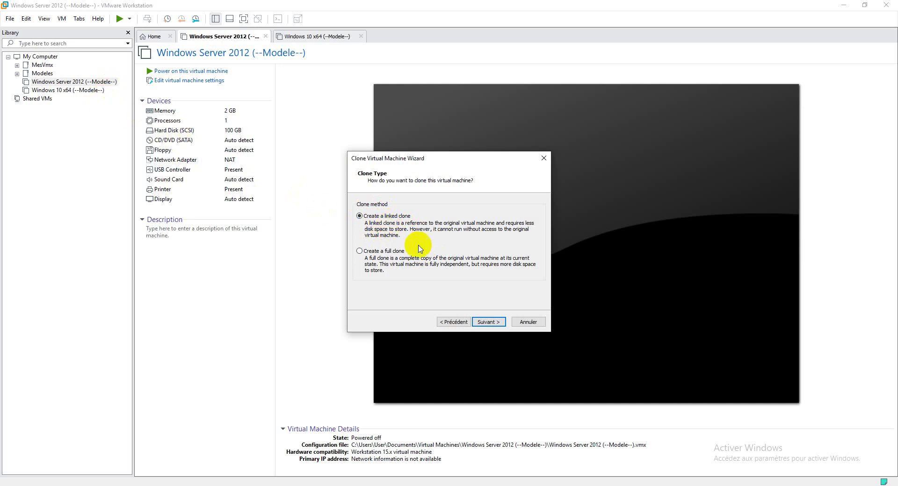
left_click(486, 323)
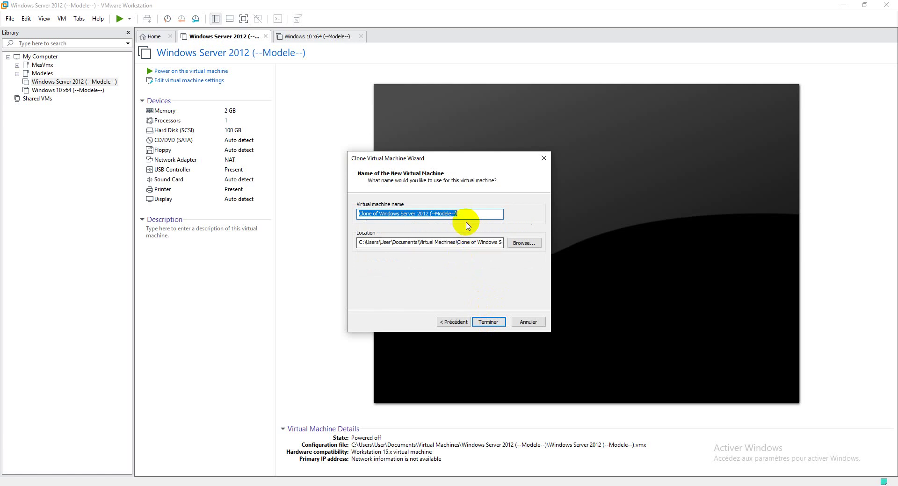
- Name the new virtual machine "Clone of Windows Server 2012 --1--" and finish creating the clone in the default location
double_click(367, 214)
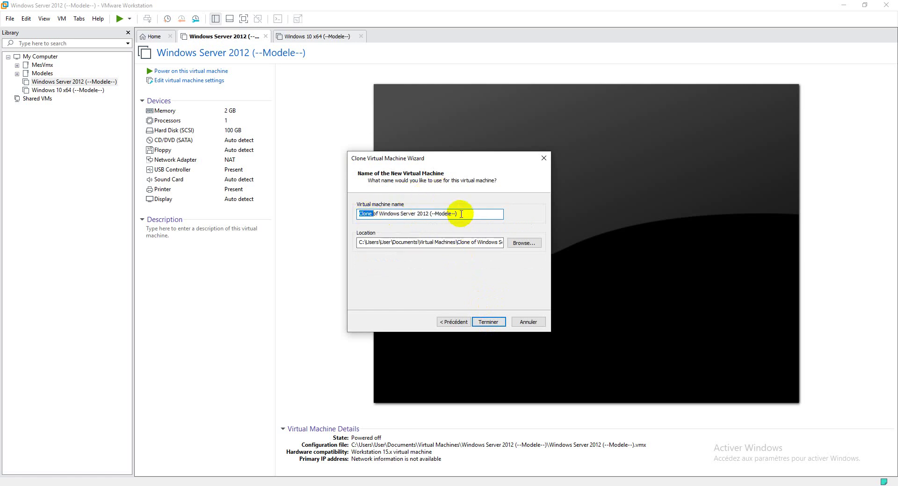
left_click_drag(466, 215, 431, 215)
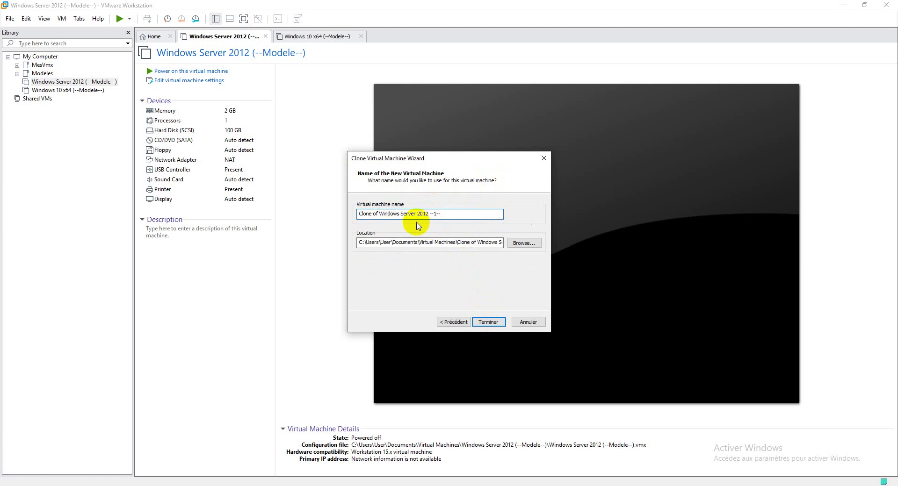
left_click(488, 322)
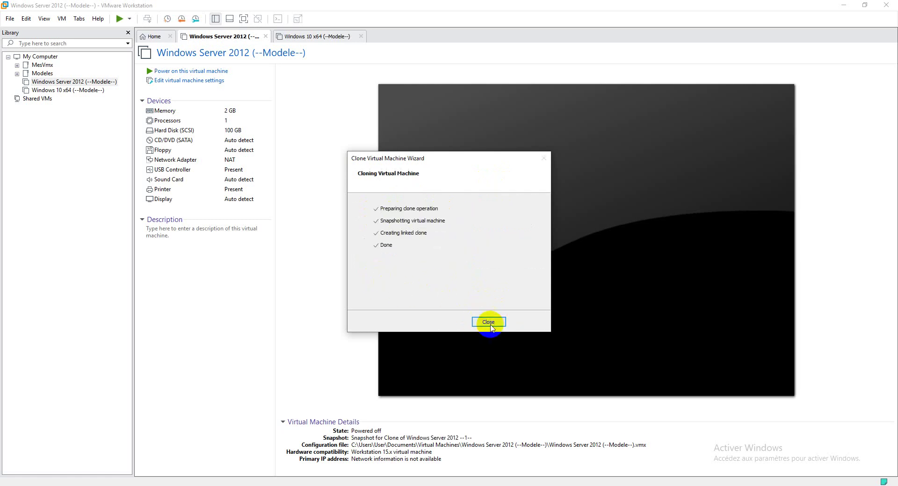
left_click(488, 323)
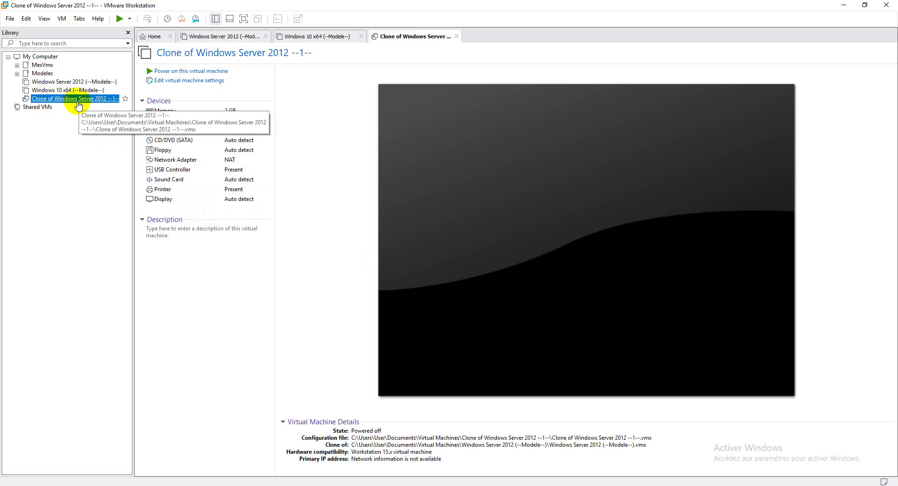
- Set up a linked clone of Windows 10 x64 (--Modele--) from the current state in the virtual machine
left_click(76, 91)
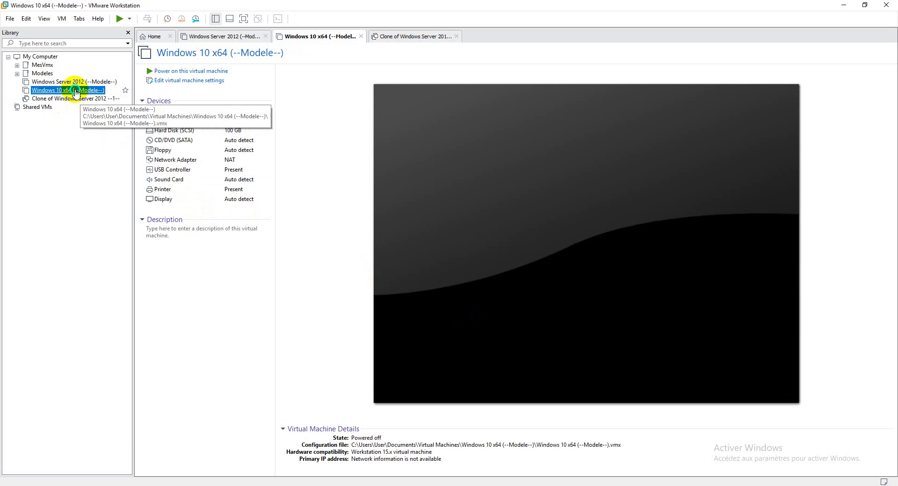
right_click(76, 92)
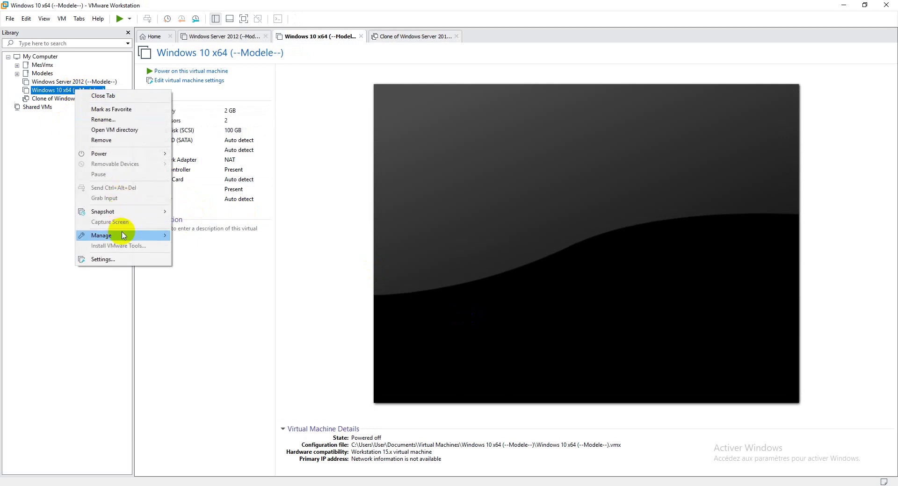
mouse_move(123, 235)
left_click(218, 250)
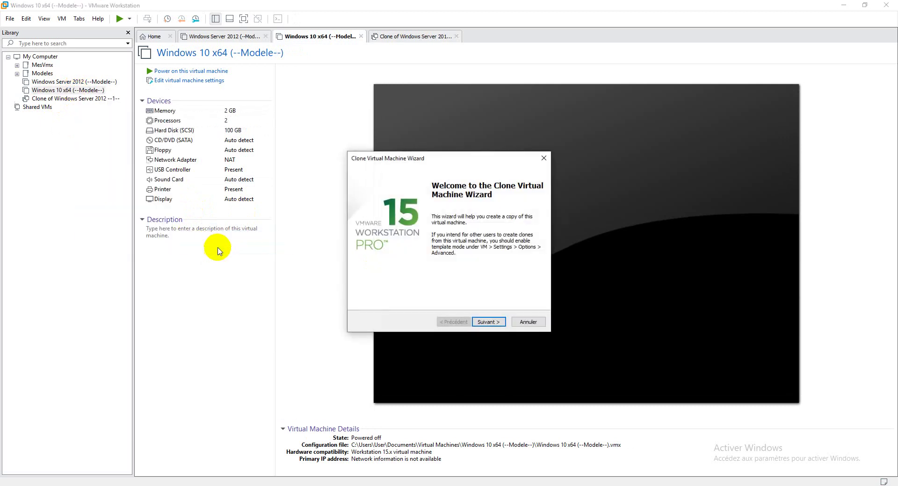
left_click(495, 322)
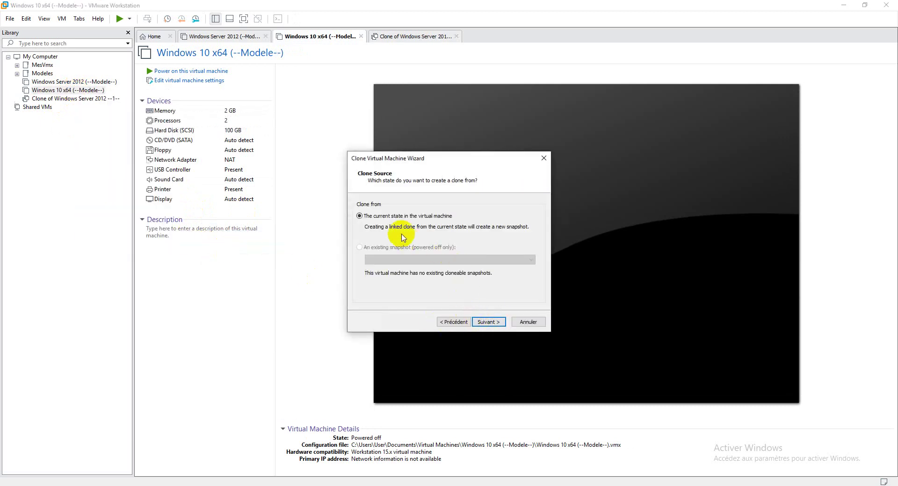
left_click(482, 324)
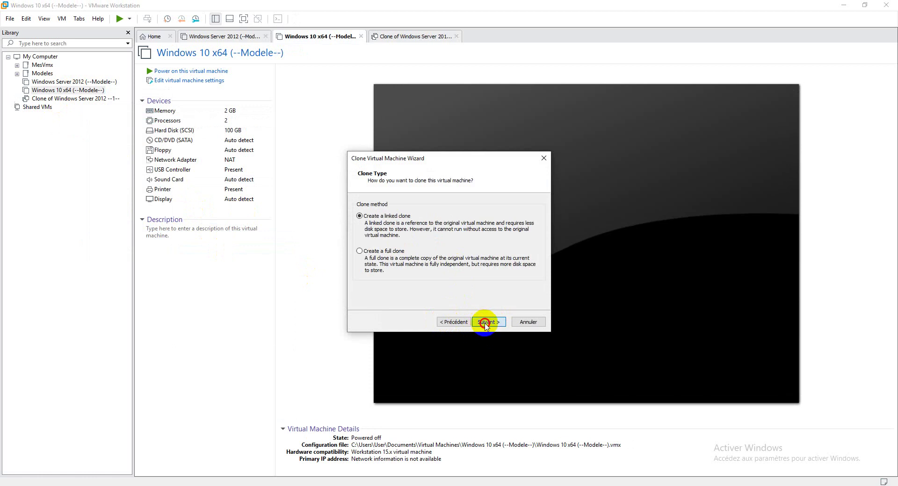
left_click(483, 323)
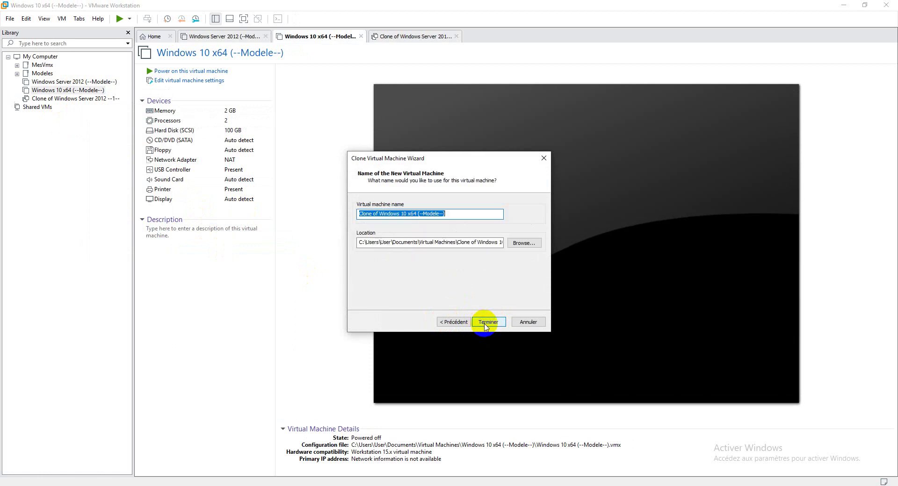
- Name the new virtual machine "Clone of Windows 10 x64 --2--" and finish creating the clone in the default location
double_click(430, 214)
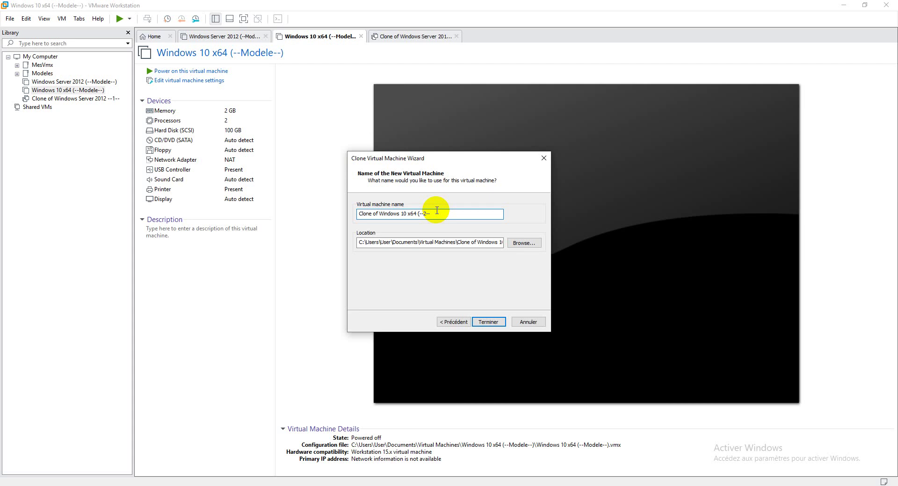
left_click(488, 321)
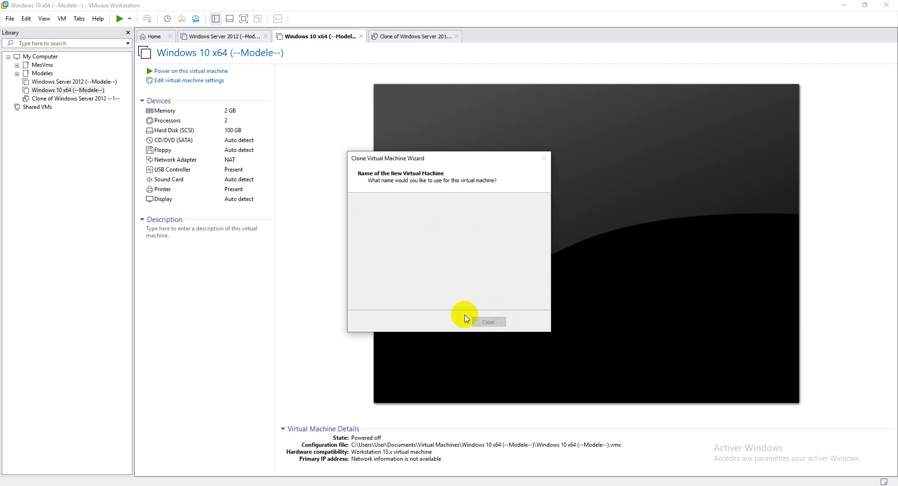
left_click(485, 321)
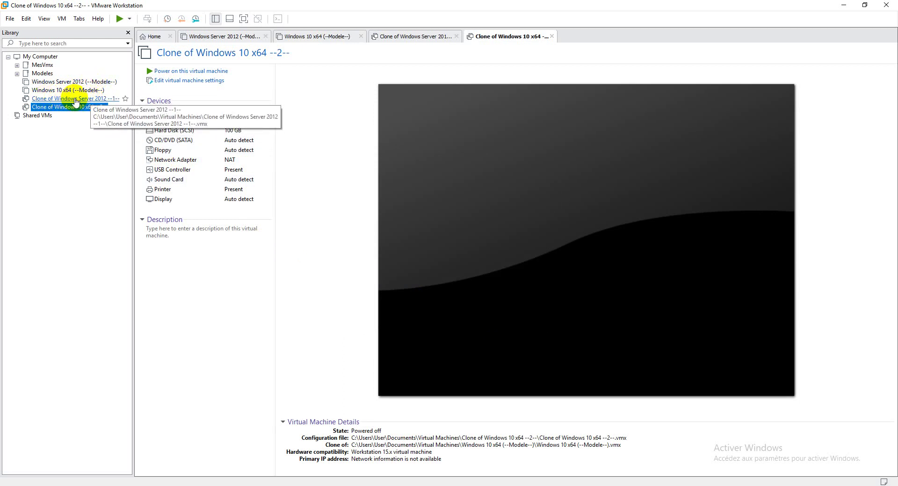
- Power on the Clone of Windows Server 2012 --1-- and Clone of Windows 10 x64 --2-- virtual machines
left_click(60, 99)
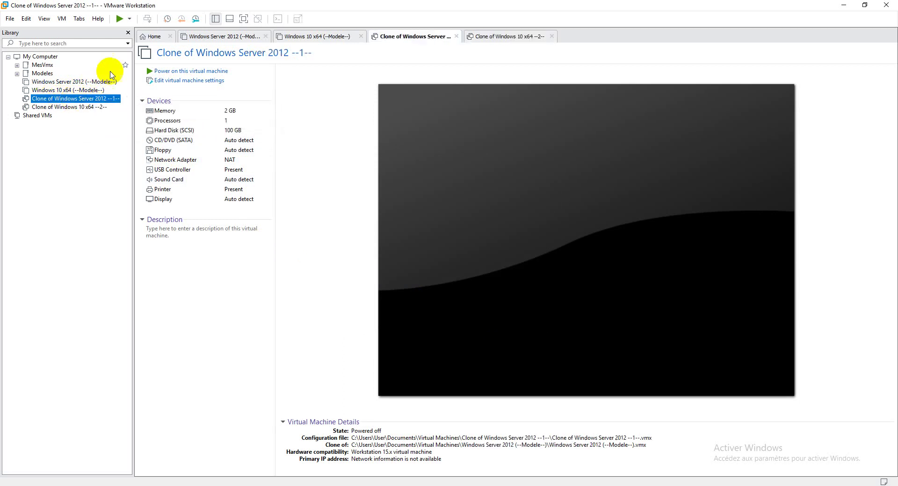
left_click(120, 19)
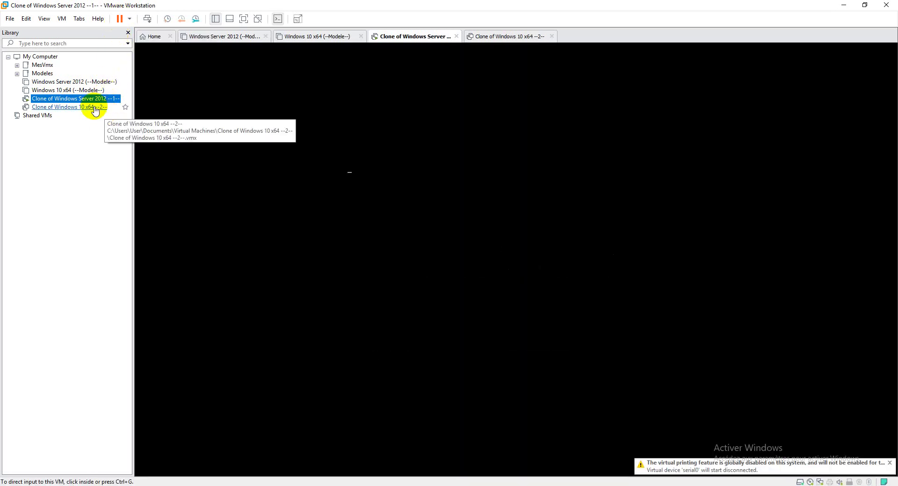
left_click(94, 107)
left_click(119, 19)
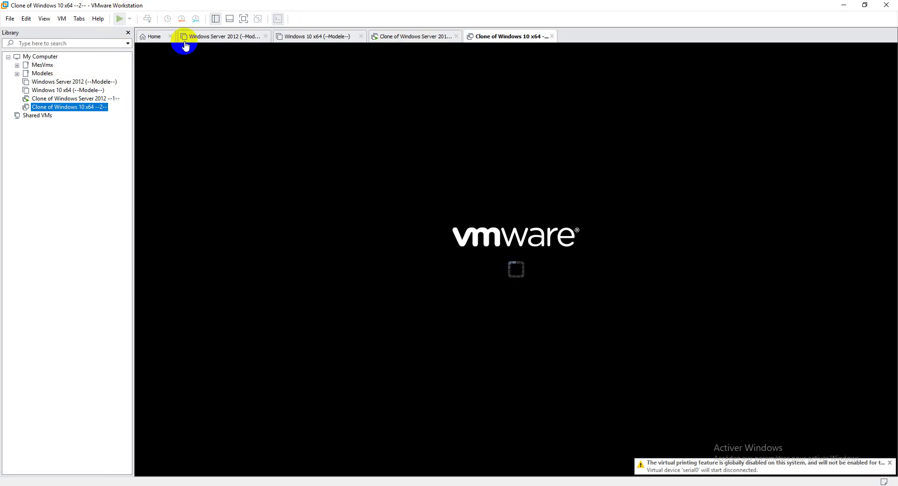
- Close the open views of the Windows Server 2012 and Windows 10 x64 model virtual machines
left_click(227, 36)
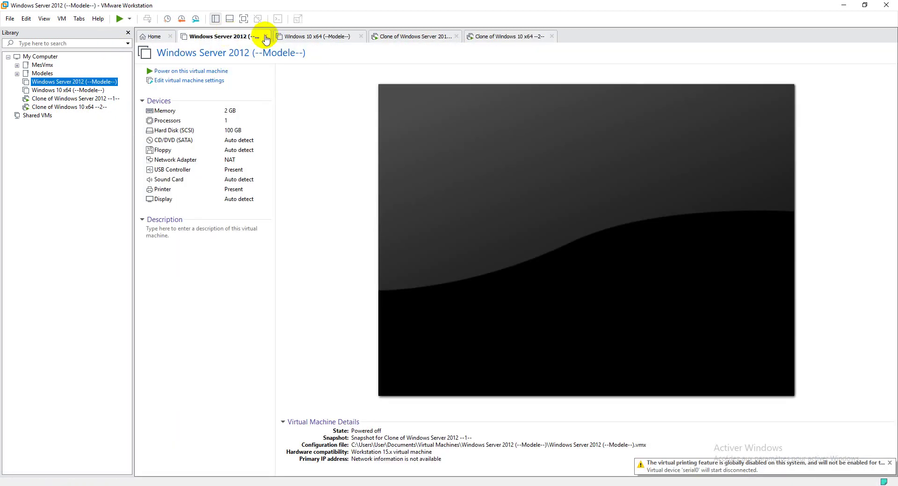
left_click(265, 36)
left_click(265, 36)
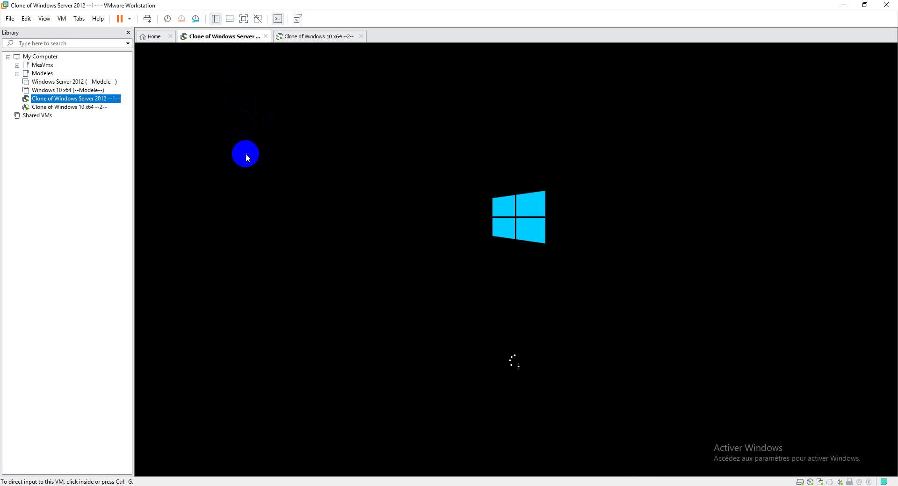
- Check the startup of the Windows Server 2012 and Windows 10 clones
left_click(302, 37)
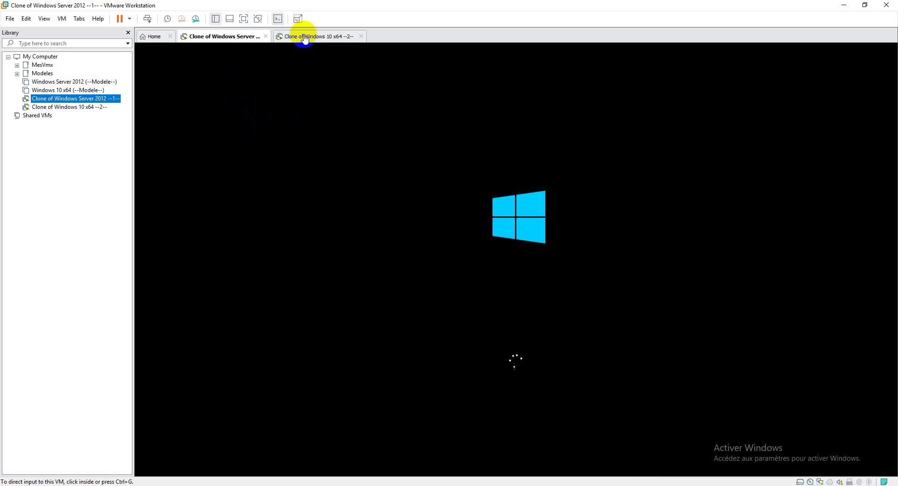
left_click(239, 36)
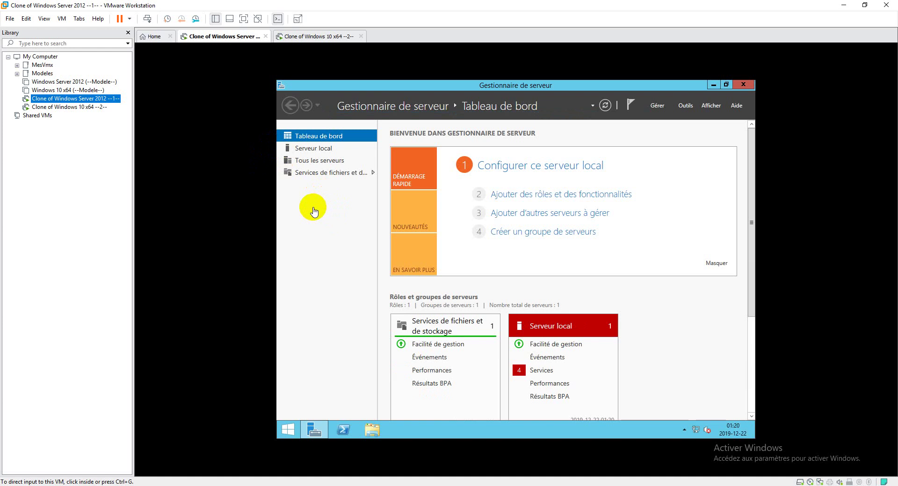
left_click(333, 42)
left_click(243, 36)
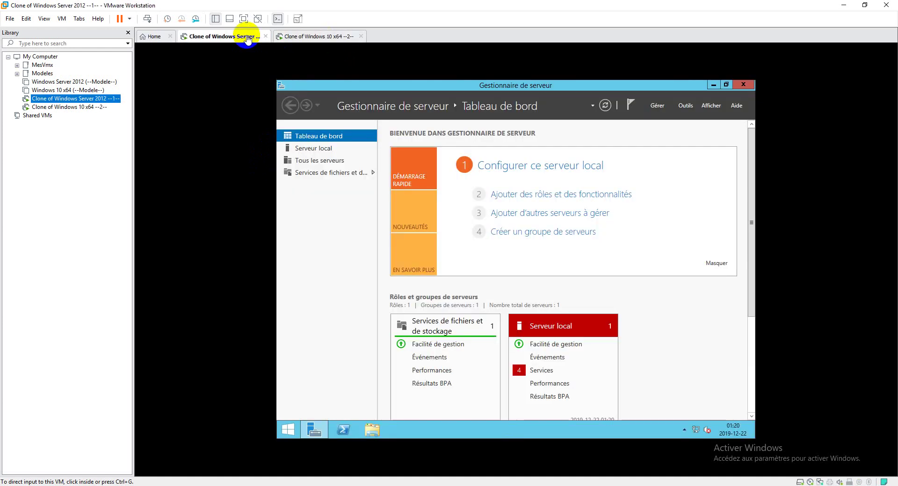
left_click(270, 84)
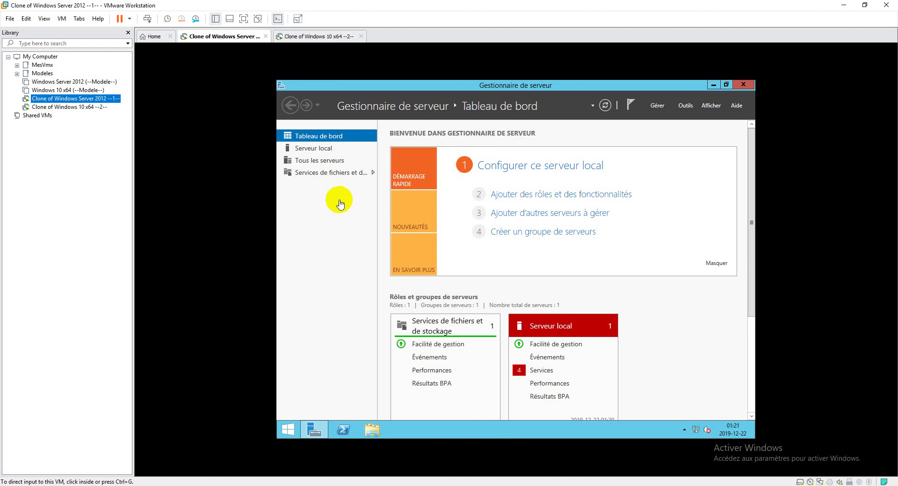
- Open the Sysprep folder in the Windows Server 2012 clone by running "sysprep" from the Run dialog
left_click(346, 222)
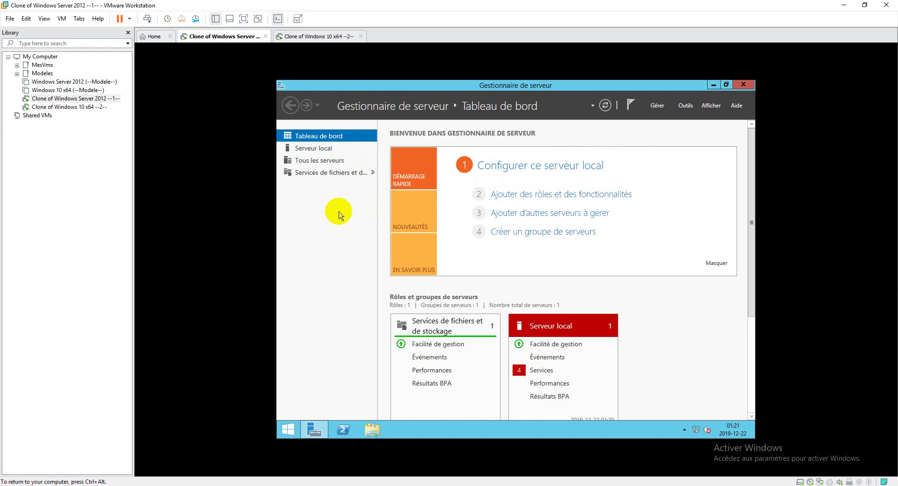
key("super+r")
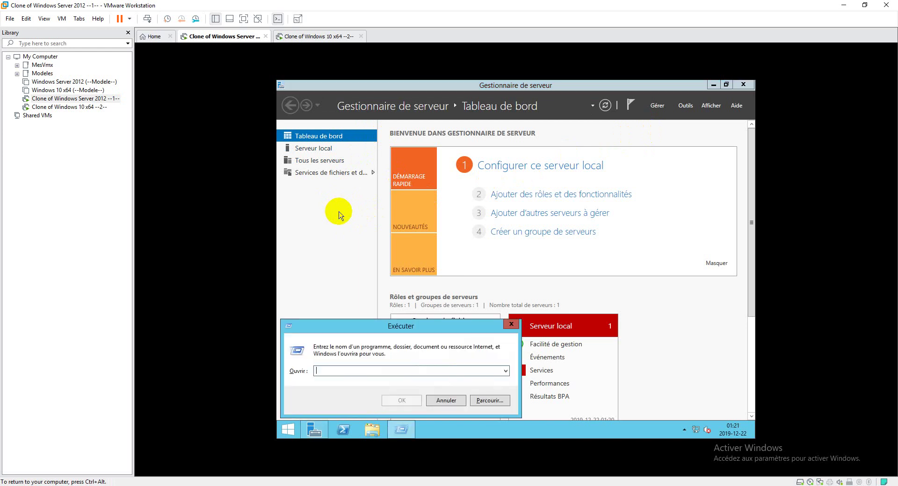
type("sysprep")
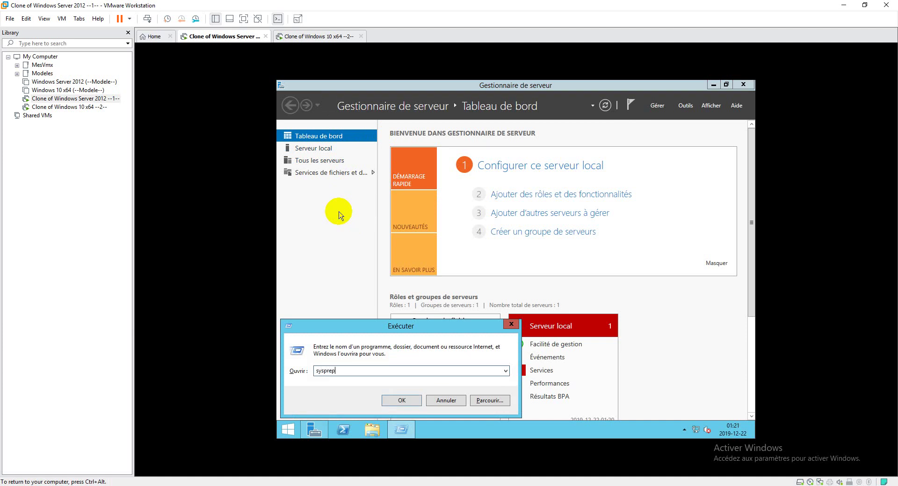
left_click(401, 400)
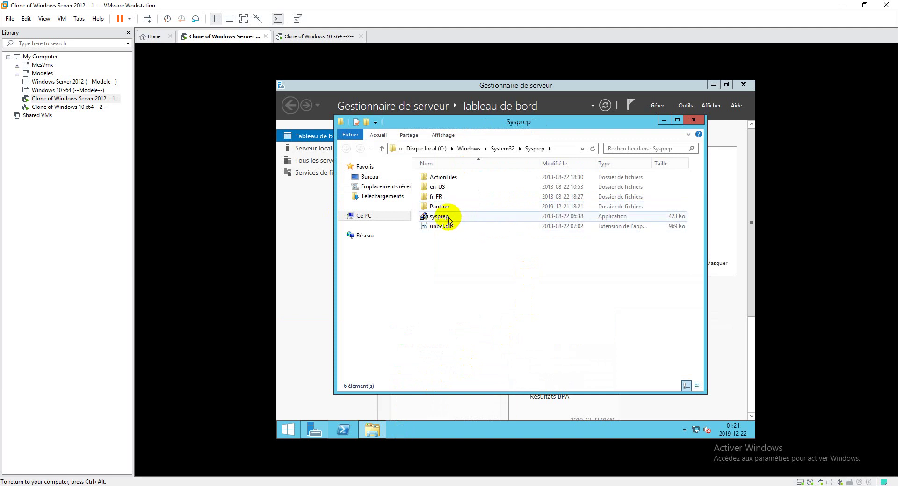
- Launch the sysprep application in the Windows Server 2012 clone and run it in OOBE mode with Généraliser enabled and Redémarrer as shutdown option
left_click(450, 221)
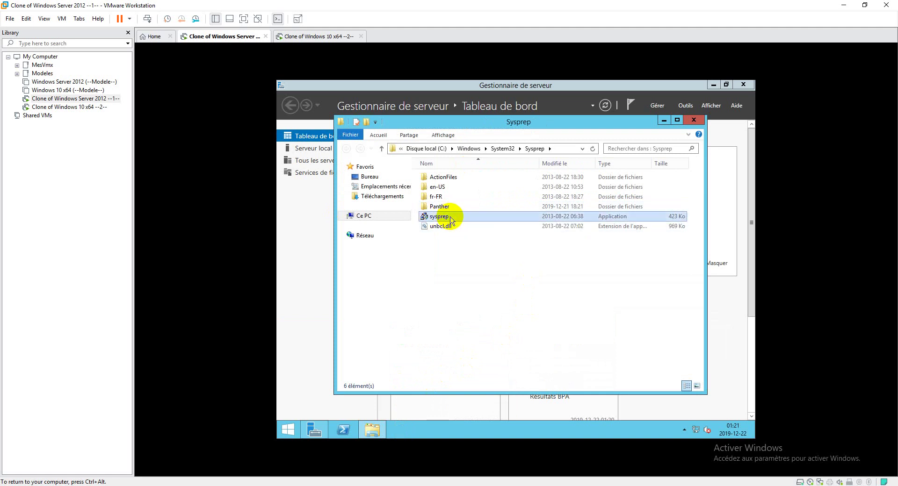
double_click(450, 220)
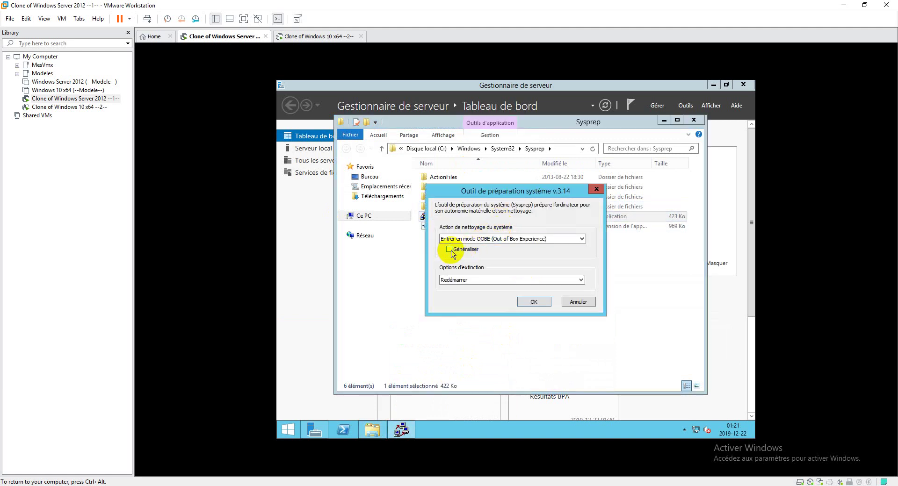
left_click(451, 250)
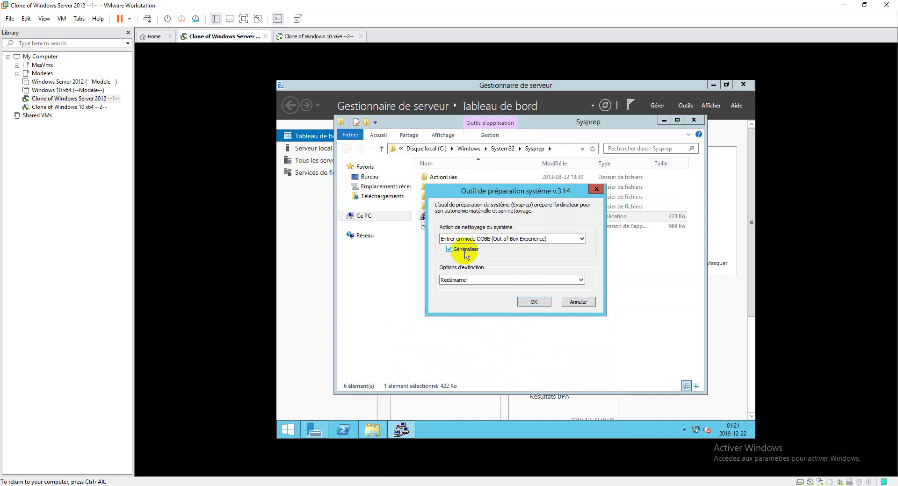
left_click(527, 304)
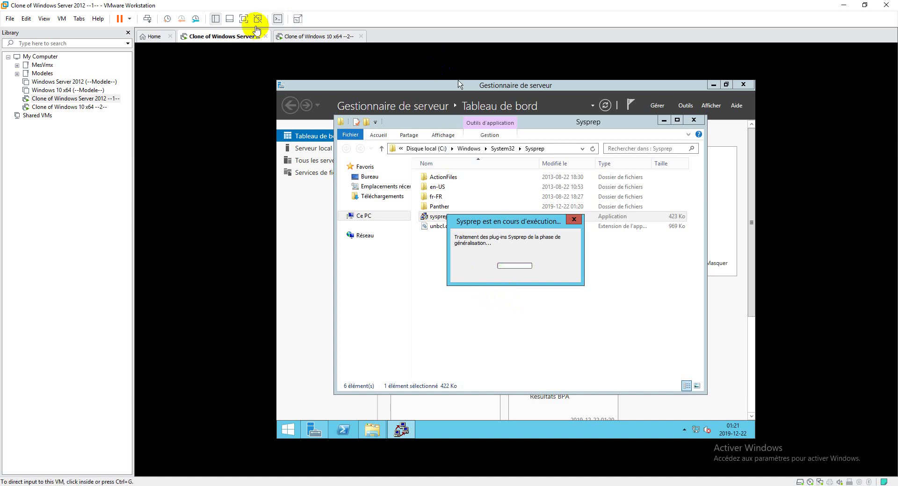
- Switch to the Windows 10 clone and open its Sysprep folder by running "sysprep" from the Run dialog
left_click(317, 36)
left_click(377, 174)
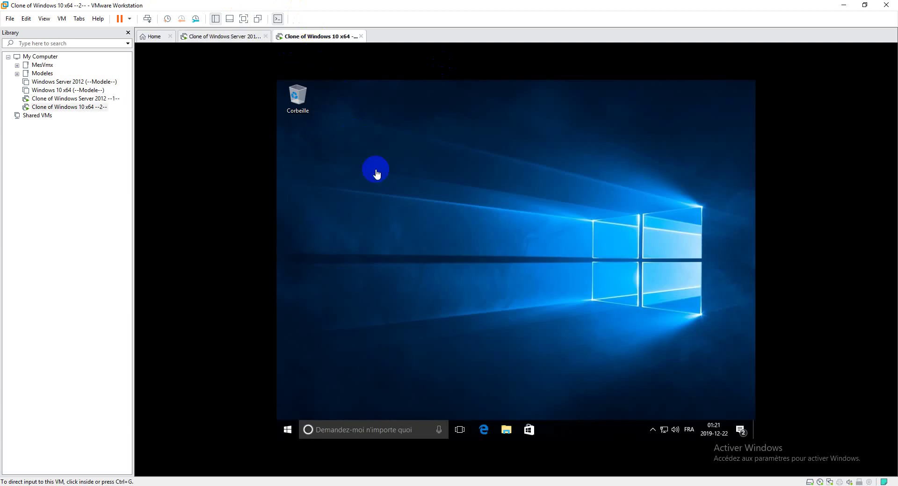
key("super+r")
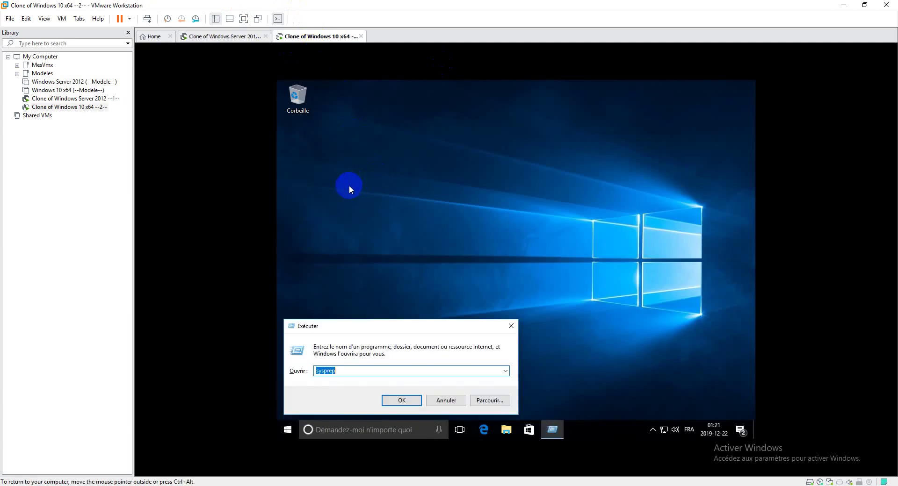
left_click(400, 400)
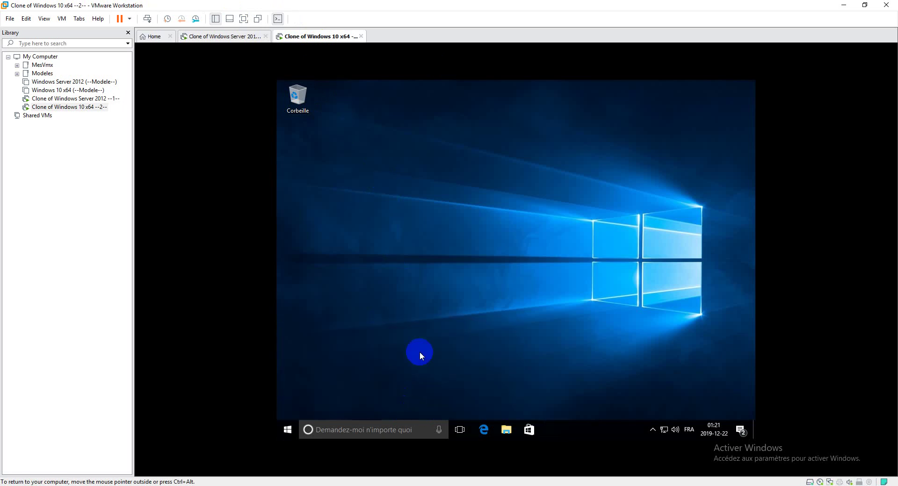
- Launch the sysprep application in the Windows 10 clone and run it in OOBE mode with Généraliser enabled and Redémarrer as shutdown option
left_click(442, 217)
double_click(448, 220)
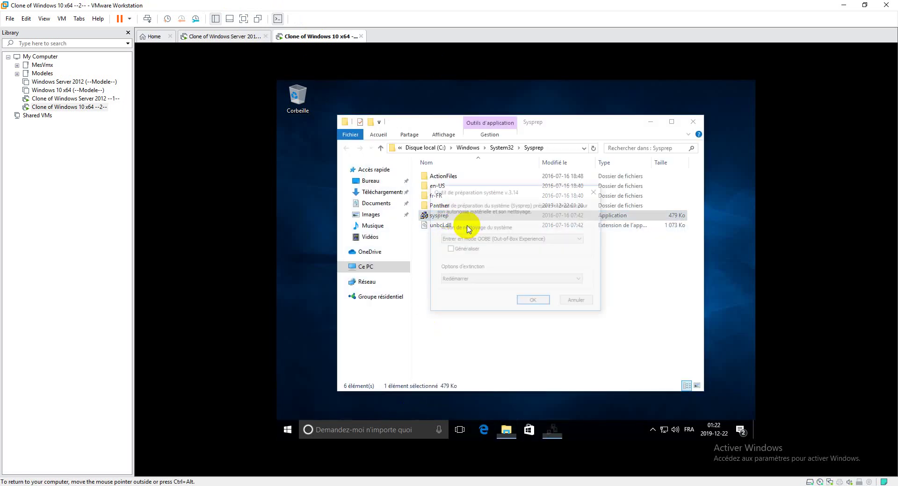
left_click(449, 249)
left_click(531, 302)
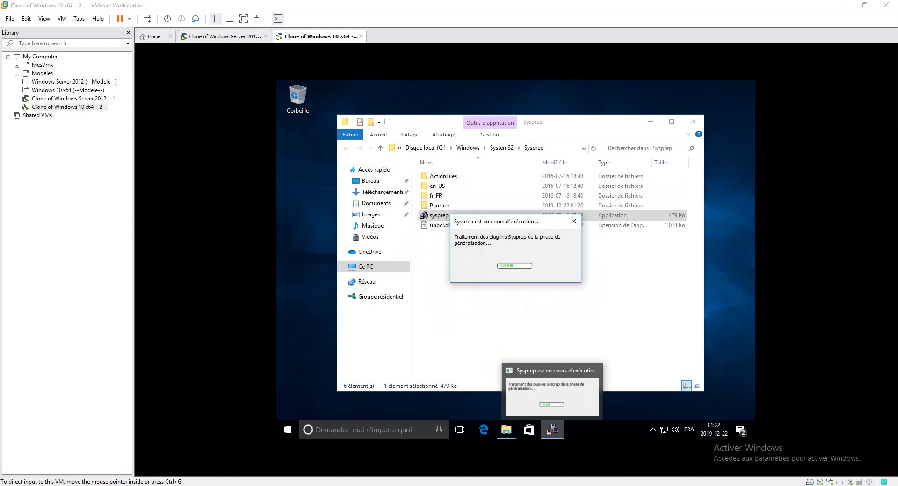
- Switch to the Windows Server 2012 clone and set its country or region to Canada in the initial setup
left_click(222, 36)
left_click(450, 397)
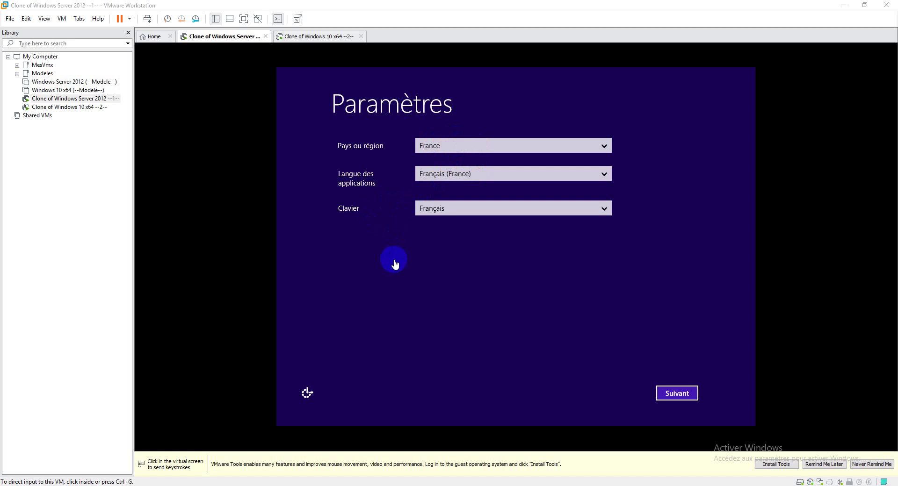
left_click(492, 156)
left_click(492, 146)
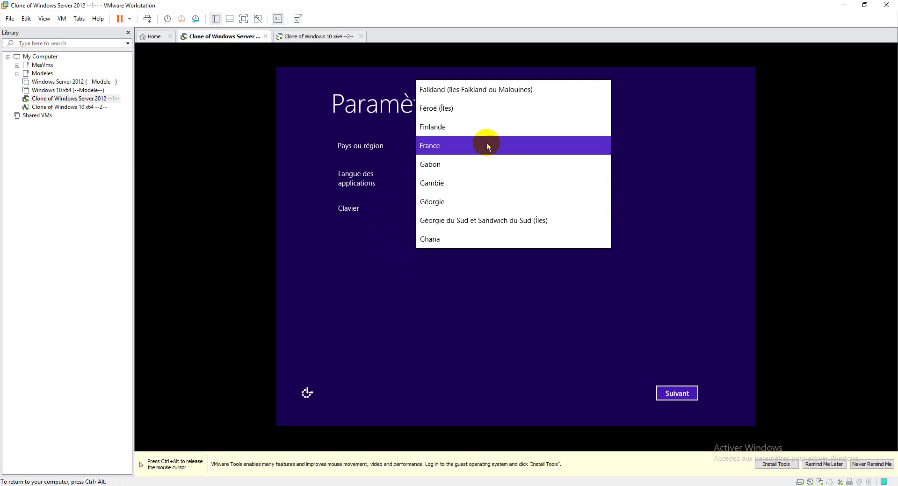
scroll(487, 147, "up", 10)
scroll(488, 146, "down", 10)
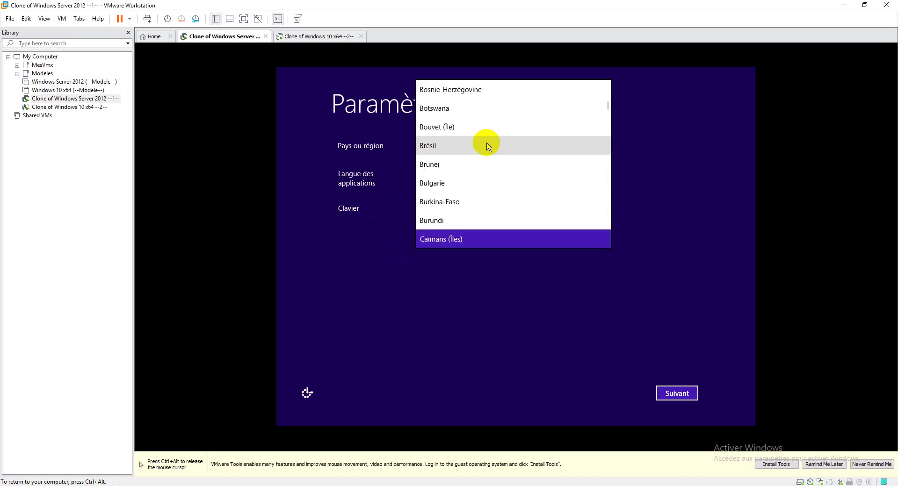
key("Down")
key("Down")
key("Down")
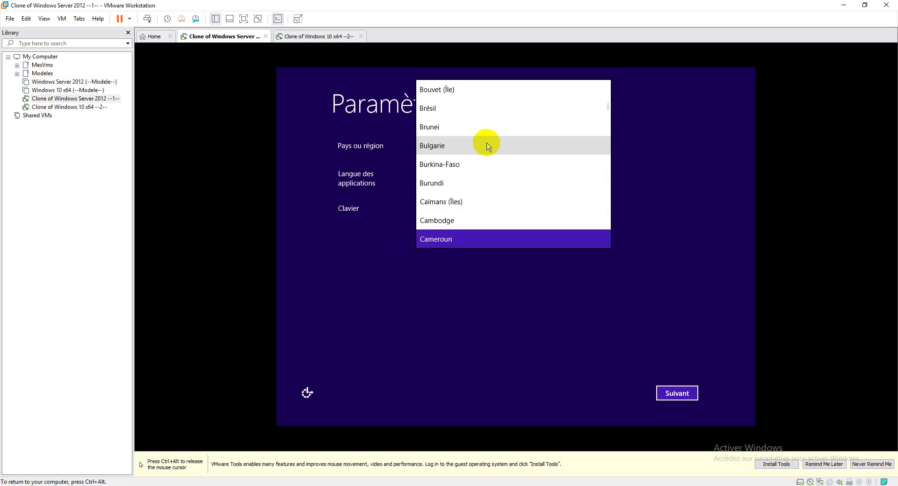
scroll(488, 150, "up", 3)
scroll(487, 159, "up", 5)
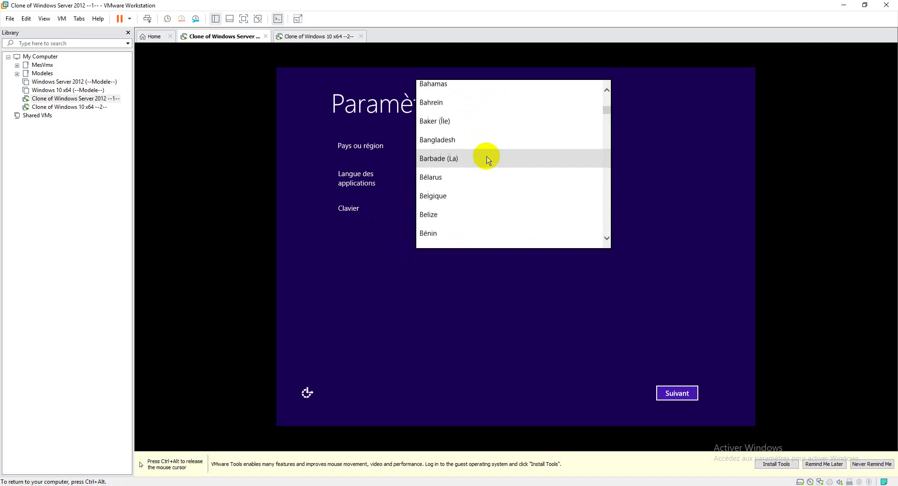
scroll(487, 160, "up", 4)
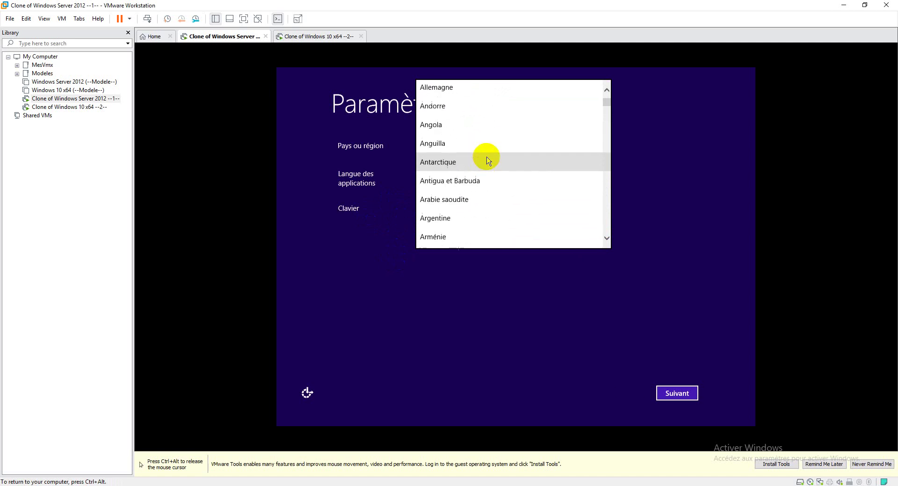
key("Down")
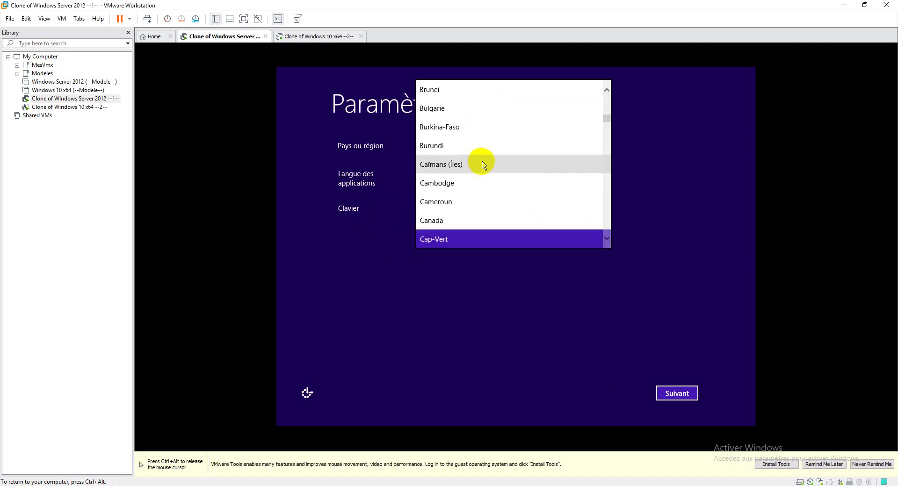
left_click(462, 221)
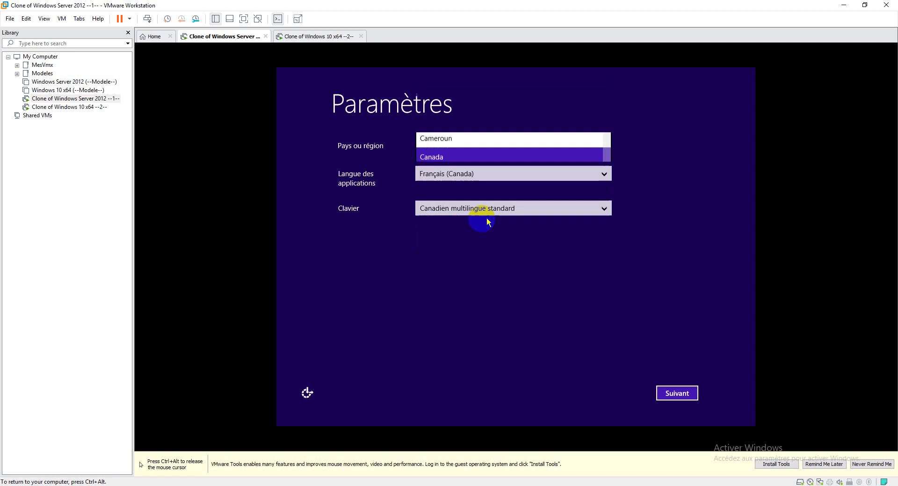
- Keep Français (Canada) as the application language, submit the regional settings and skip the product key in the Windows Server 2012 clone
left_click(478, 177)
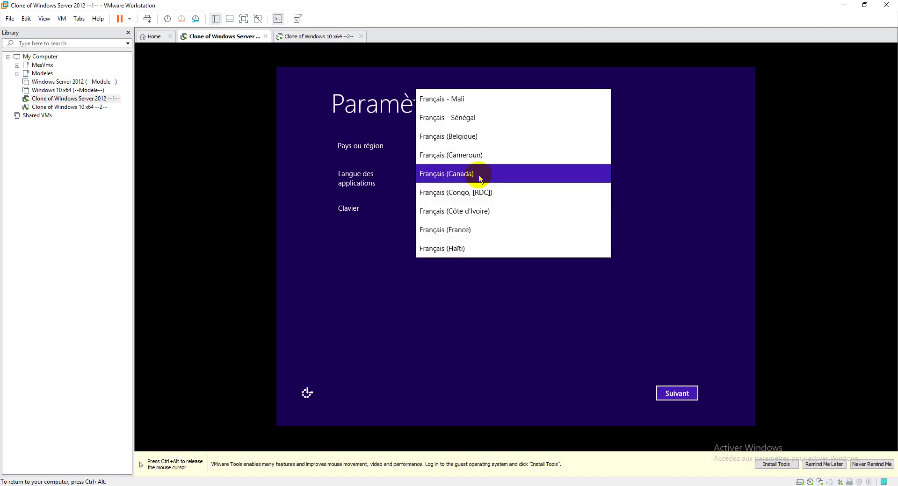
left_click(479, 177)
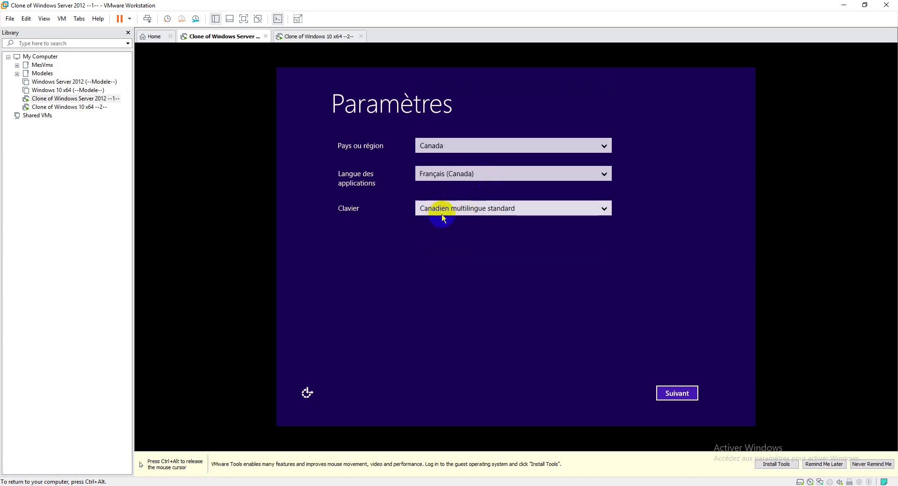
left_click(677, 396)
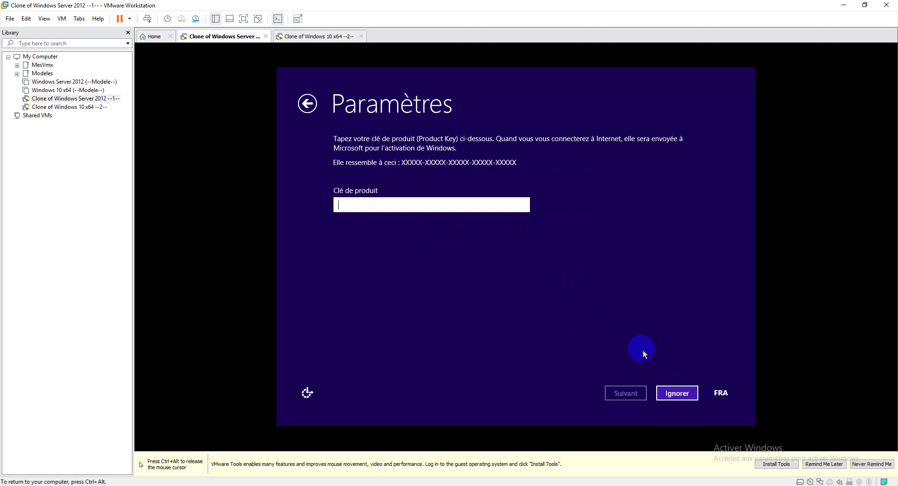
left_click(677, 393)
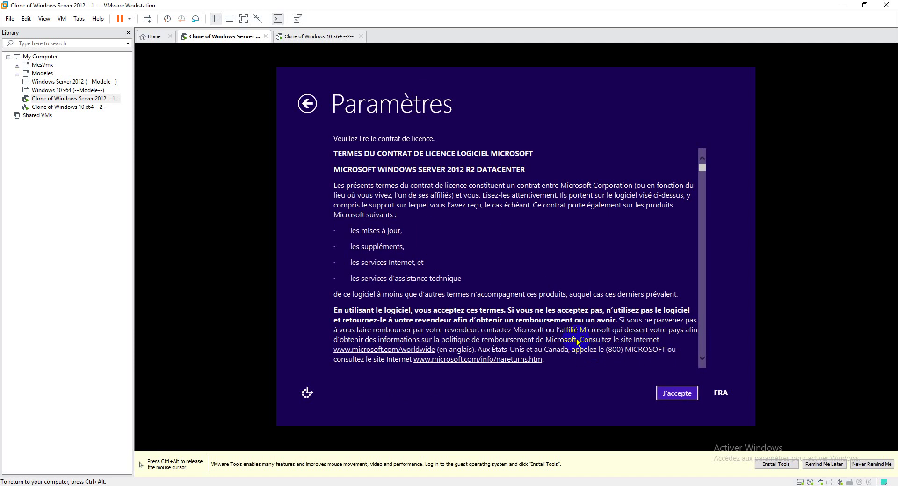
- Accept the licence terms, then enter and confirm the password of the built-in Administrateur account to finish the server setup
left_click(677, 393)
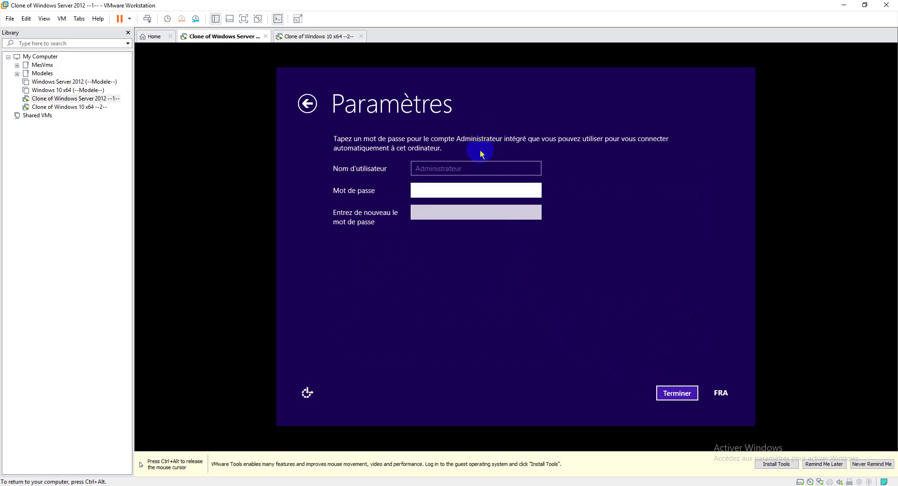
left_click(432, 190)
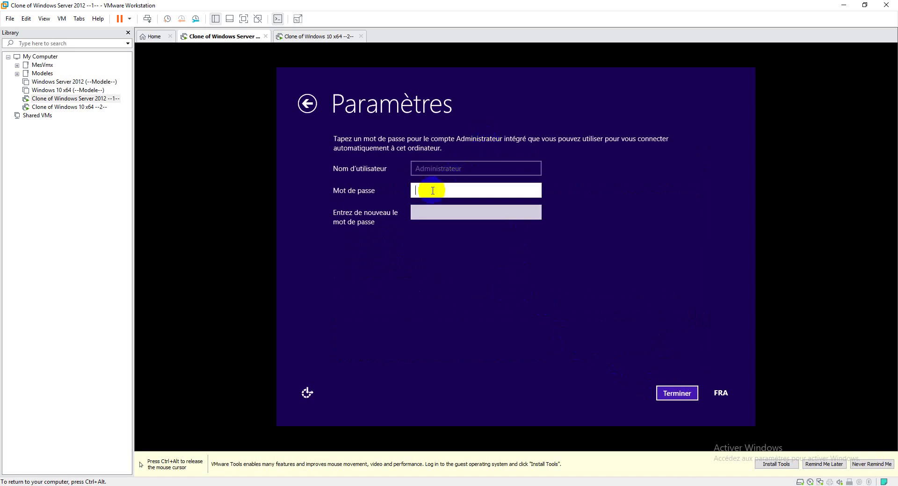
type("P")
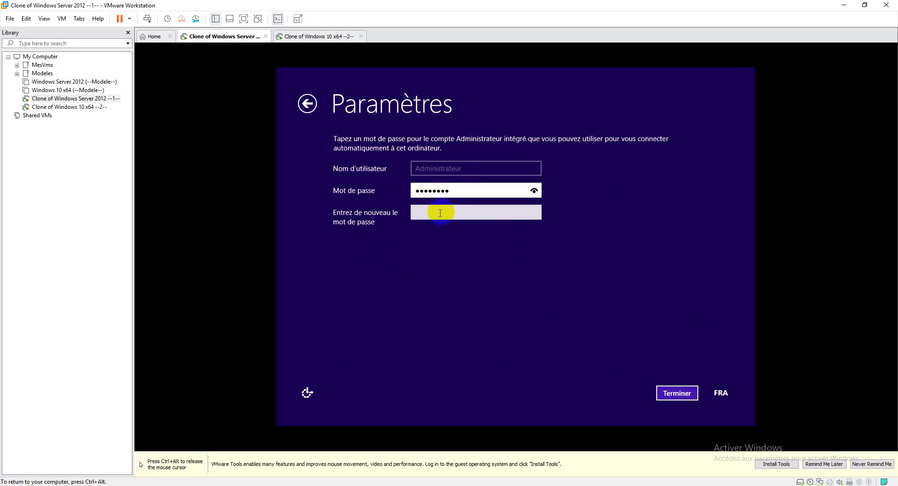
left_click(437, 213)
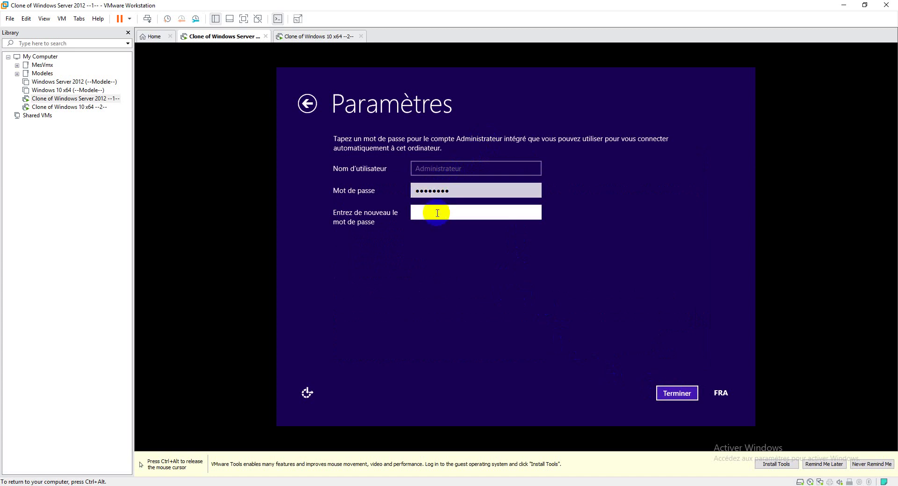
type("•")
left_click(668, 392)
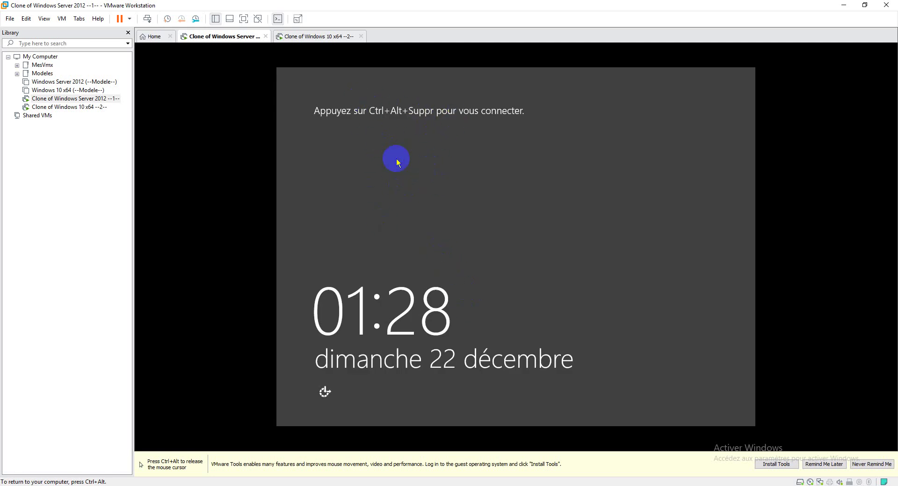
- Sign in to the Windows Server 2012 clone as Administrateur with the account password and allow device discovery on the network
key("ctrl+alt")
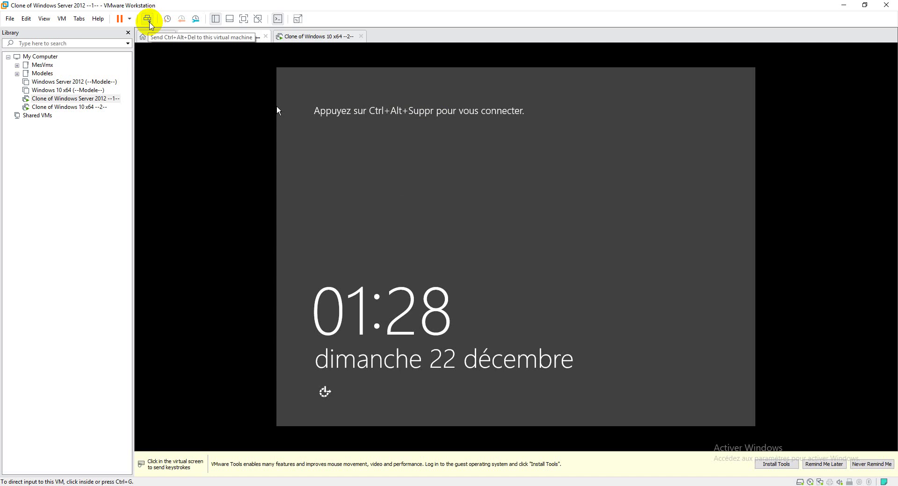
left_click(148, 20)
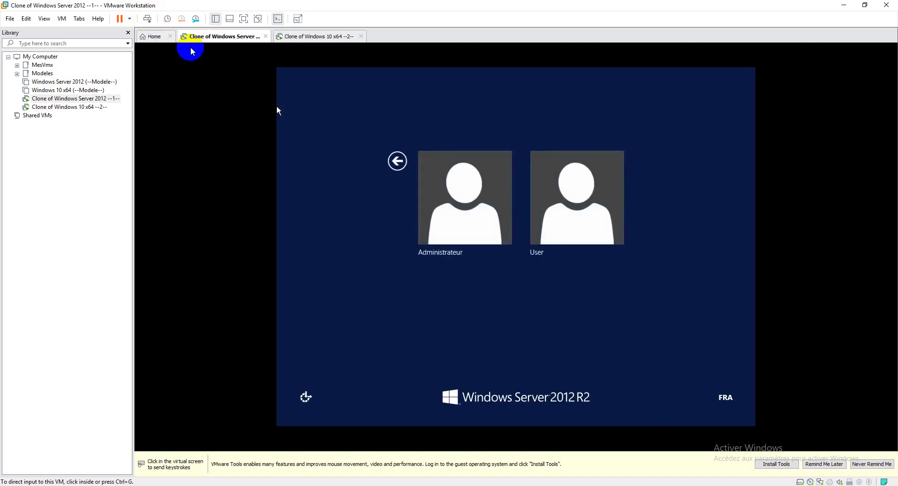
left_click(450, 226)
left_click(470, 226)
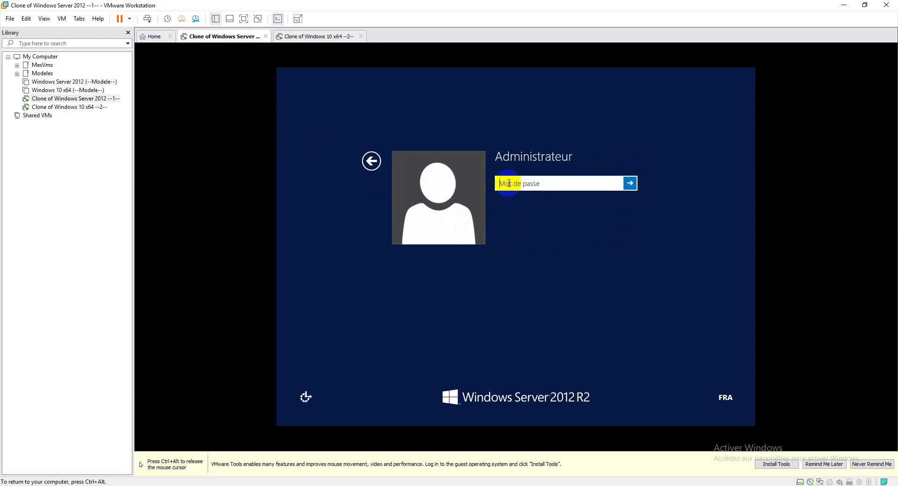
type("Password")
key("Return")
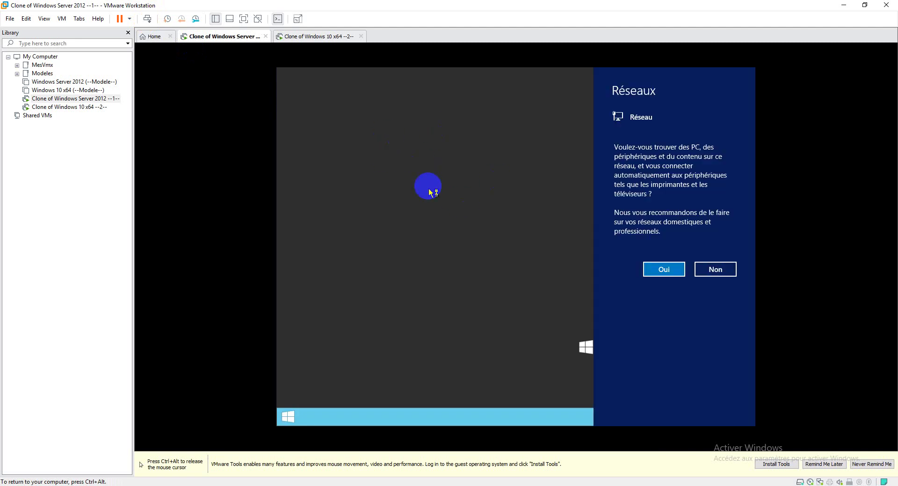
left_click(652, 270)
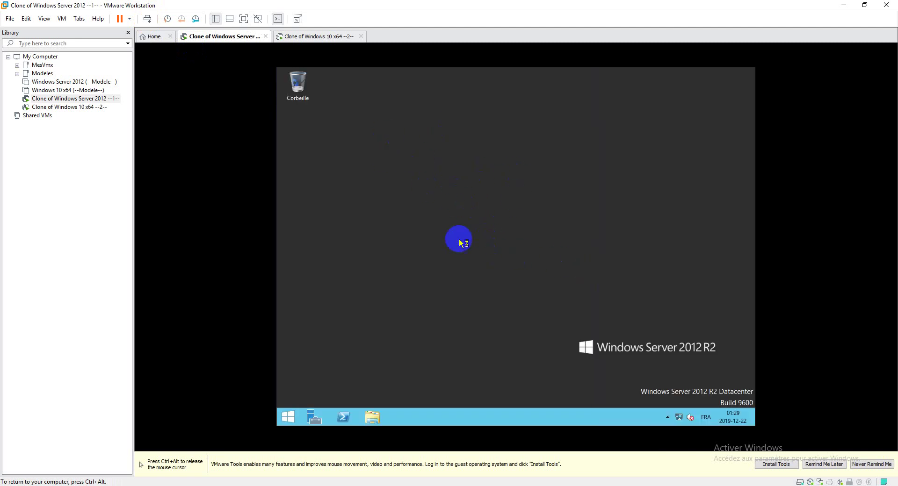
- Switch to the Windows 10 clone, accept its Canadian regional settings and postpone entering the product key
left_click(330, 37)
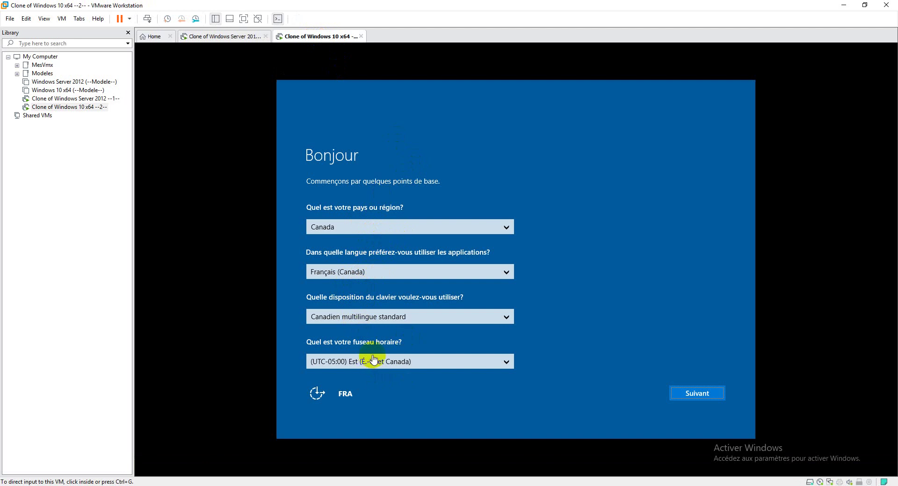
left_click(684, 394)
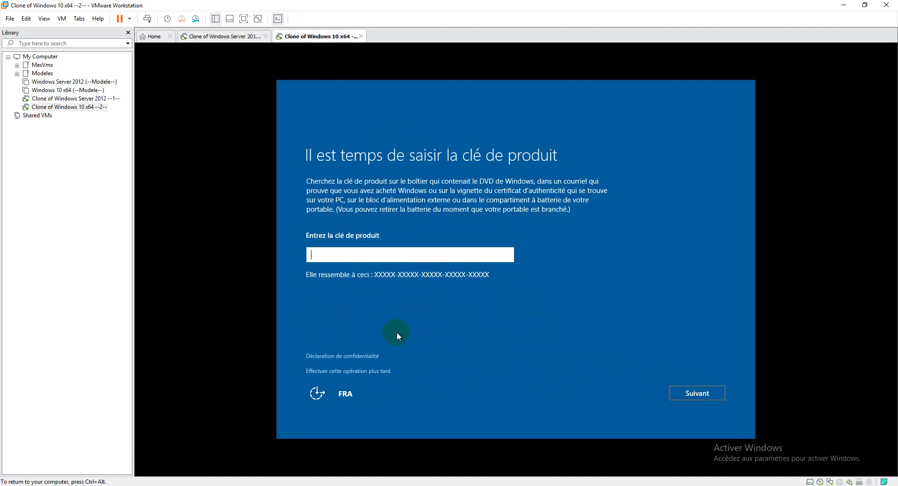
left_click(558, 481)
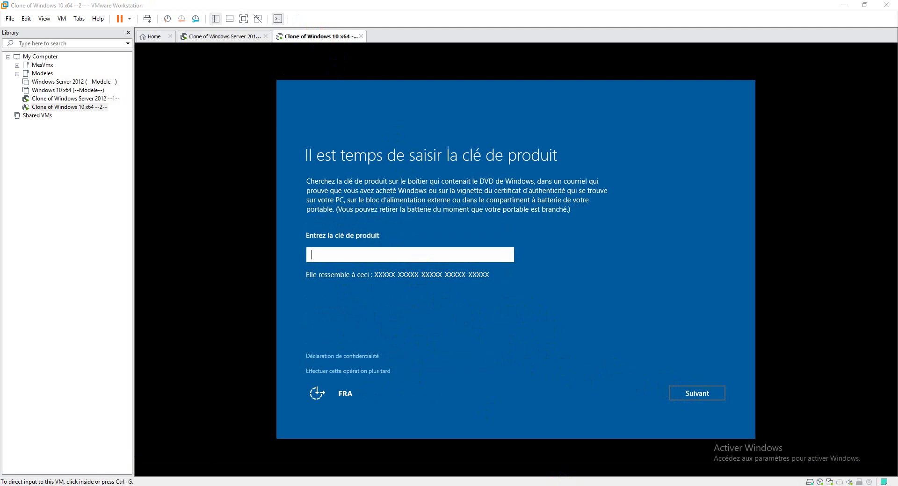
left_click(362, 372)
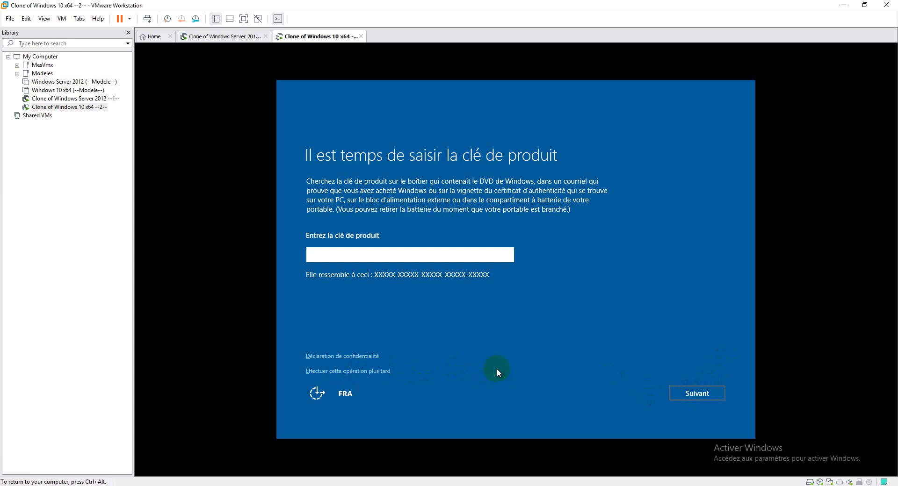
key("ctrl+alt")
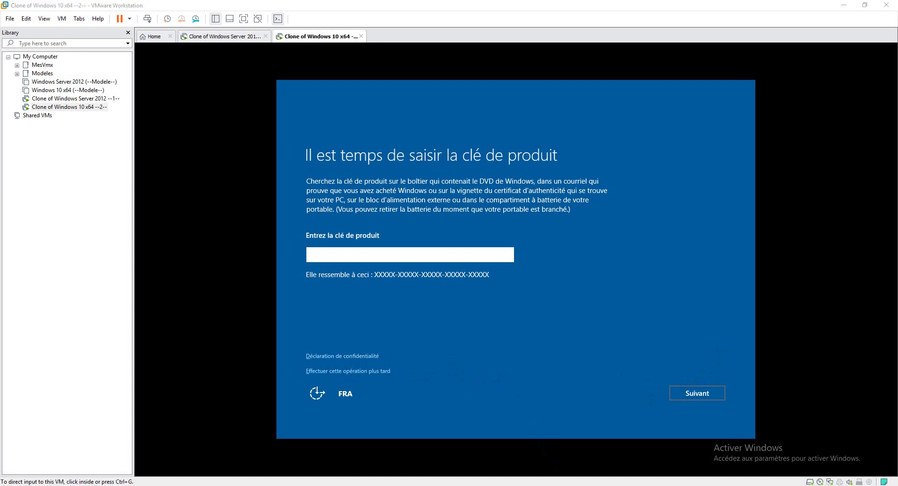
left_click(354, 372)
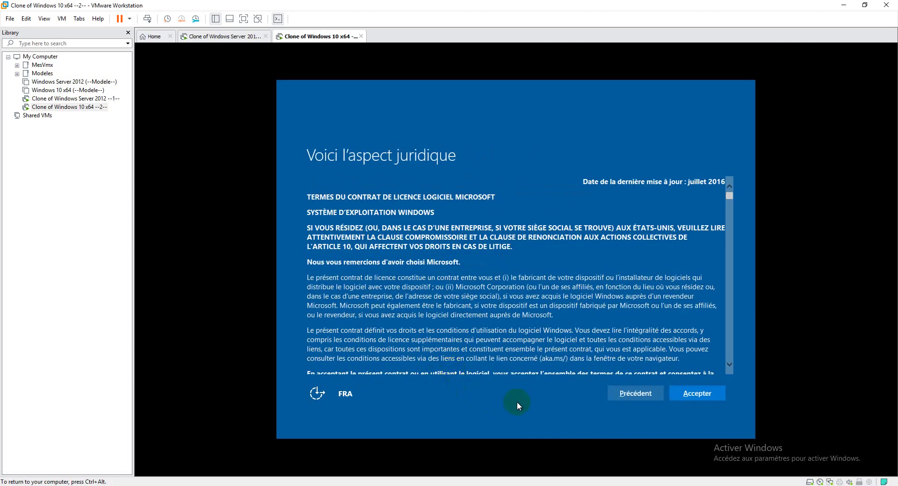
- Accept the Windows 10 licence terms and use the express settings (Paramètres rapides)
left_click(696, 393)
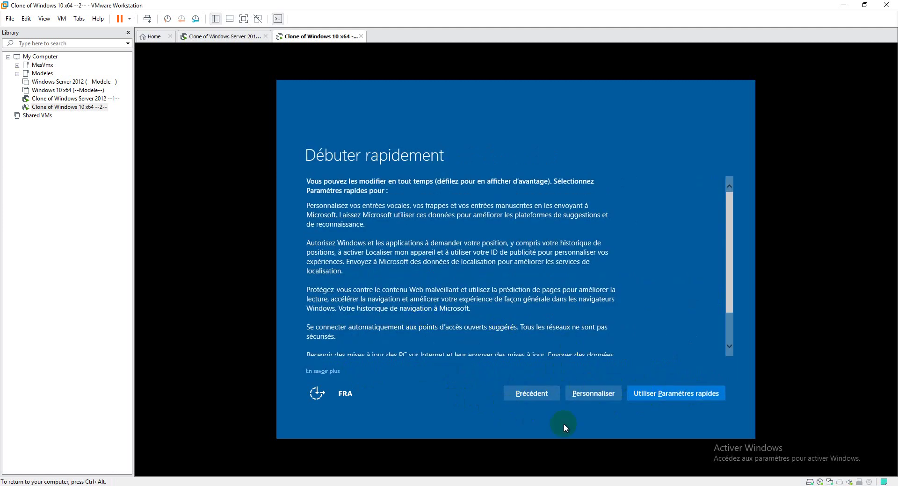
left_click(647, 394)
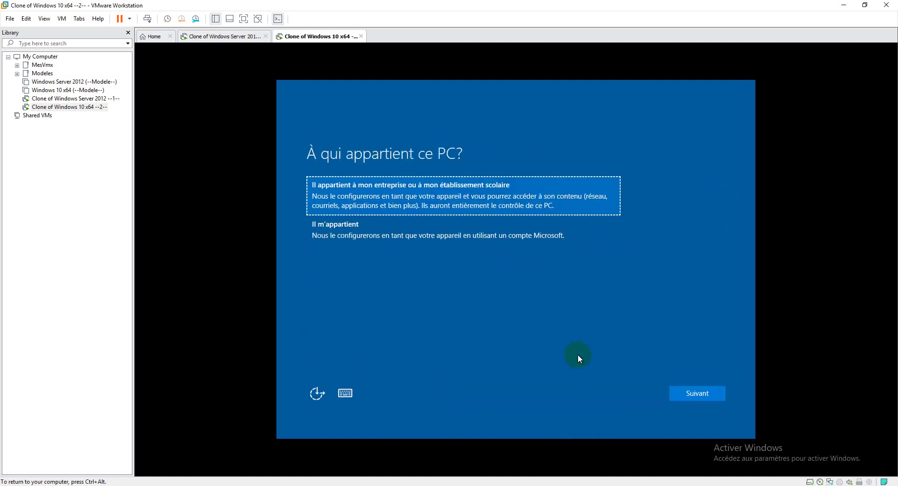
- Specify that the PC belongs to an organisation and choose to join a local Active Directory domain (Rejoindre un domaine Active Directory local)
key("ctrl+alt")
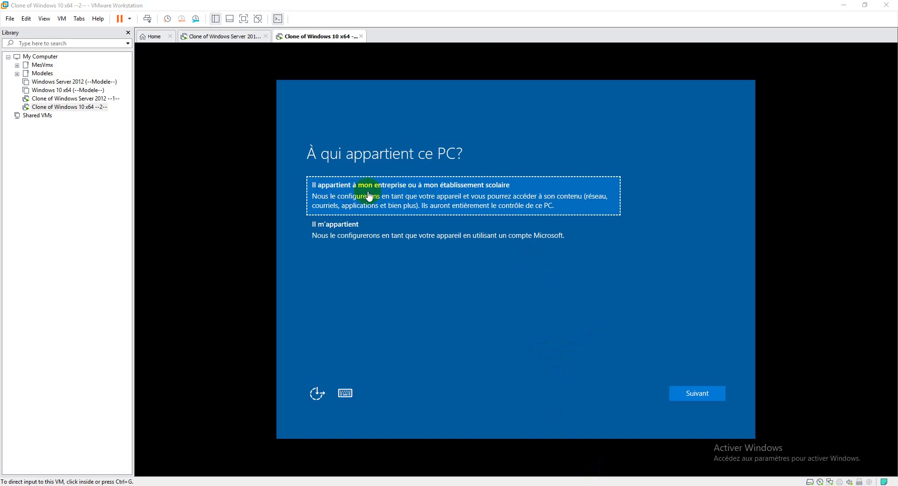
left_click(406, 196)
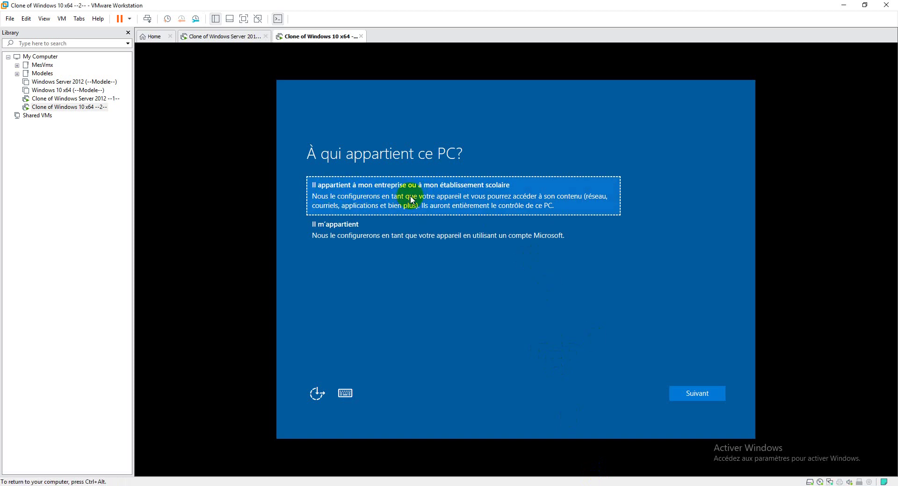
left_click(695, 396)
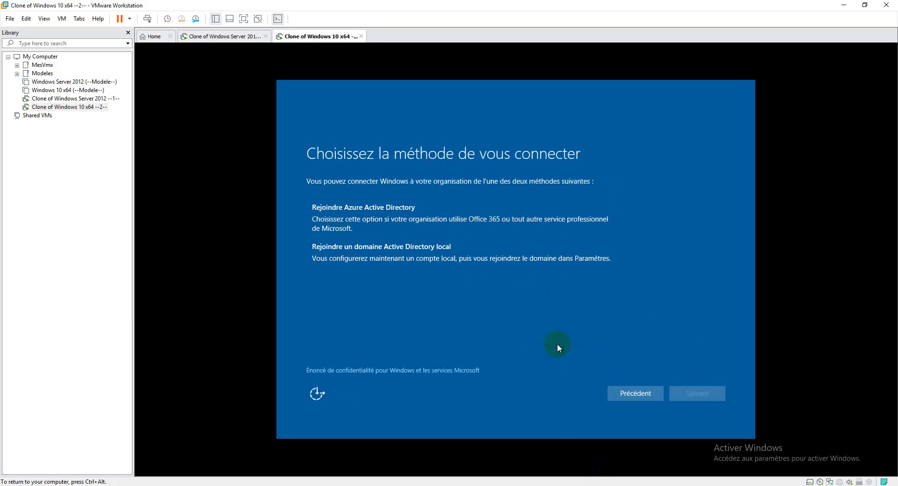
key("ctrl+alt")
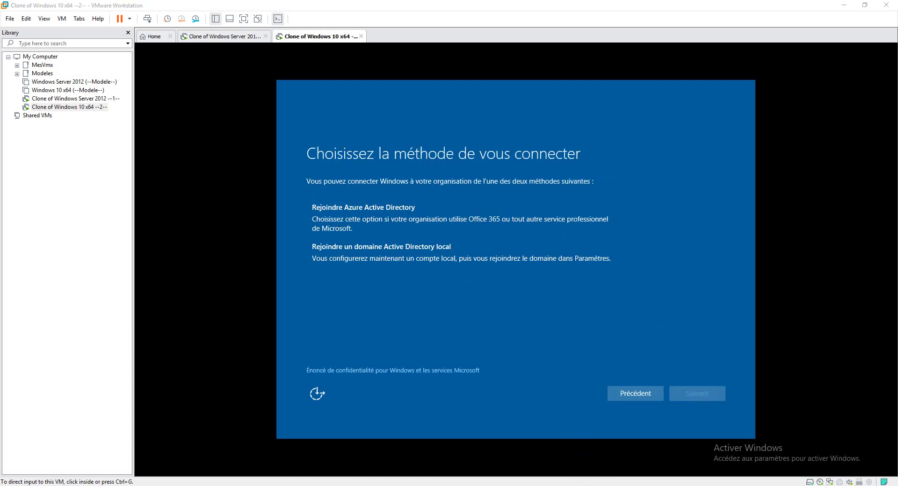
left_click(430, 251)
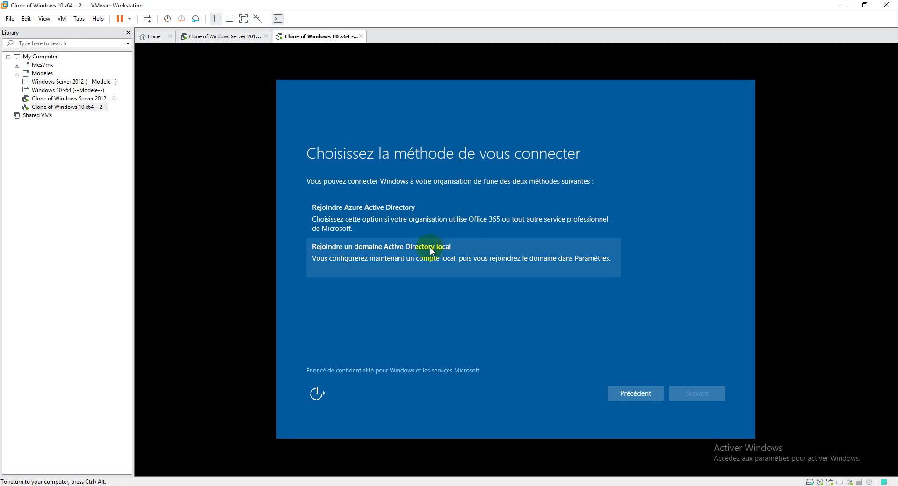
left_click(443, 249)
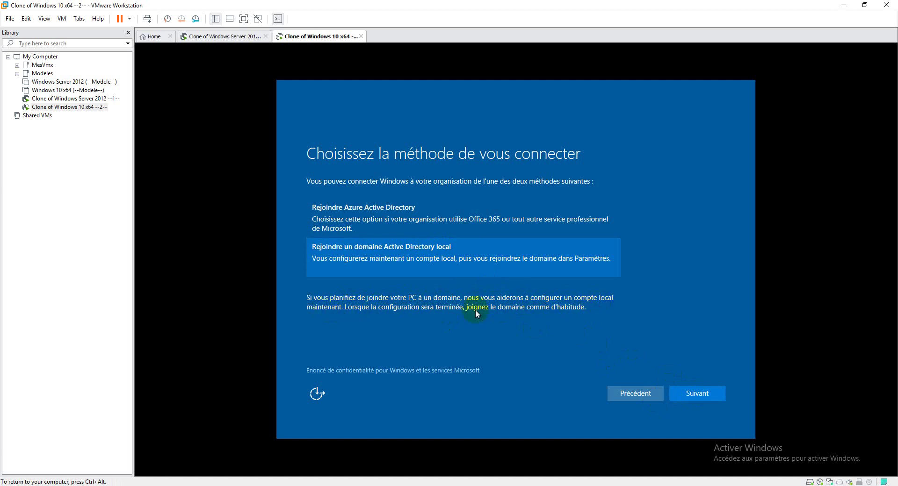
left_click(689, 392)
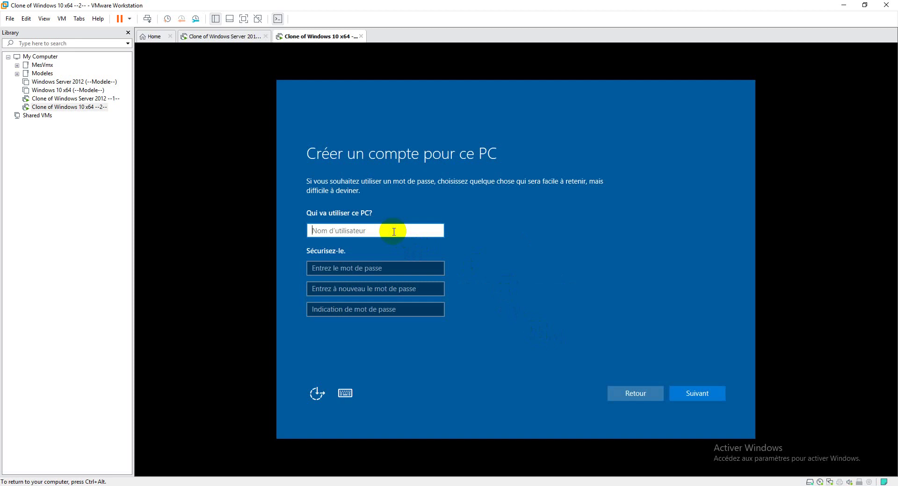
- Create the local account user1, entering and confirming its password and setting the password hint to "bla bla"
type("user1")
left_click(359, 269)
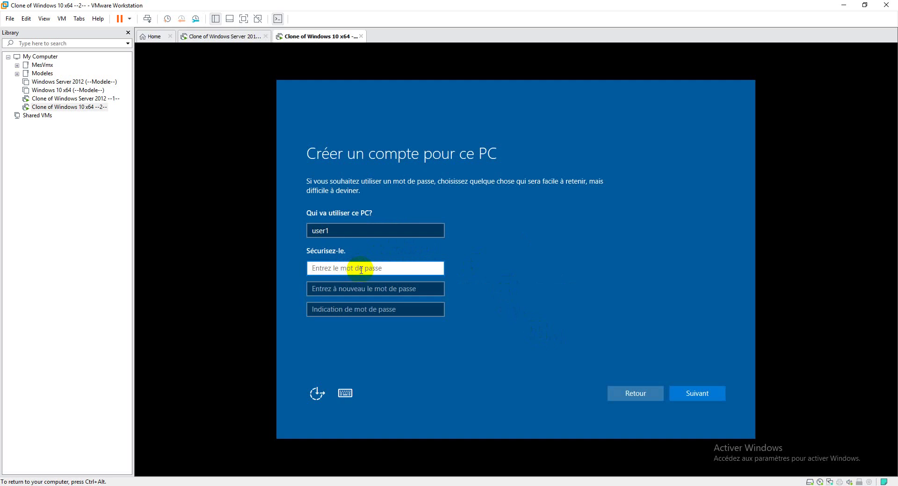
type("••")
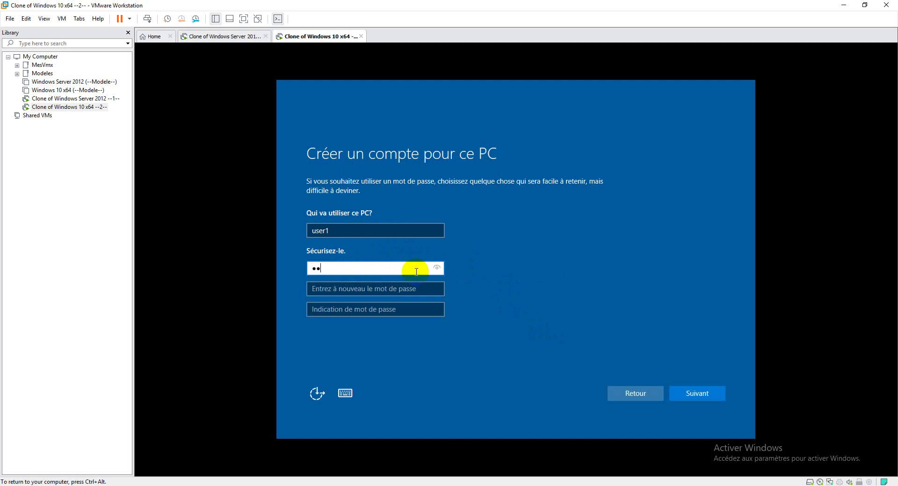
type("••••••")
left_click(403, 290)
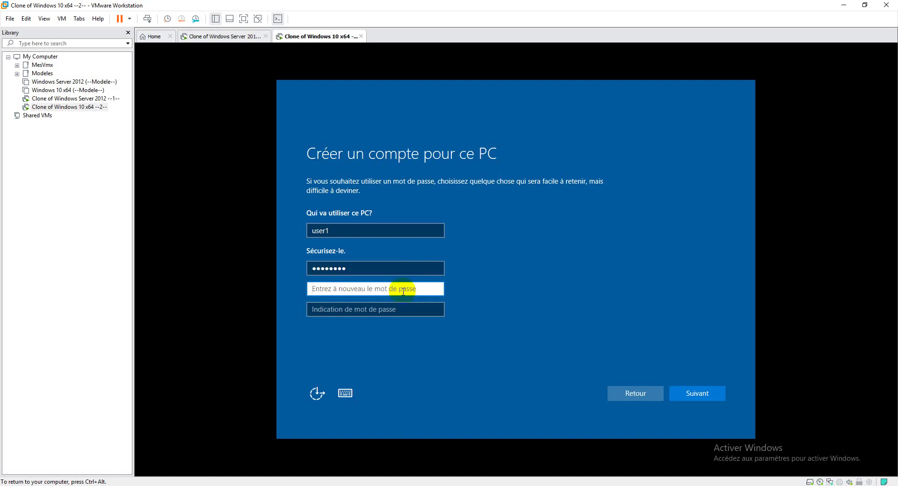
type("••••••••")
left_click(382, 311)
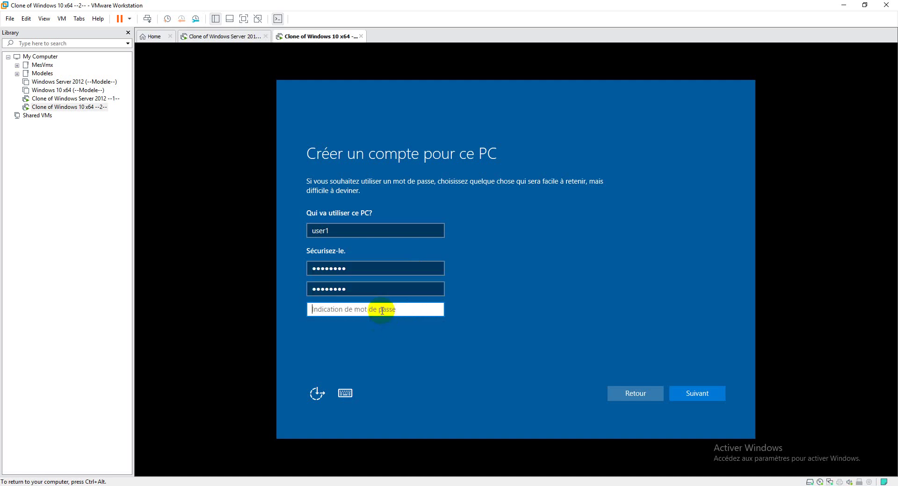
type("bla vla")
key("BackSpace")
key("BackSpace")
key("BackSpace")
type("bla")
left_click(688, 397)
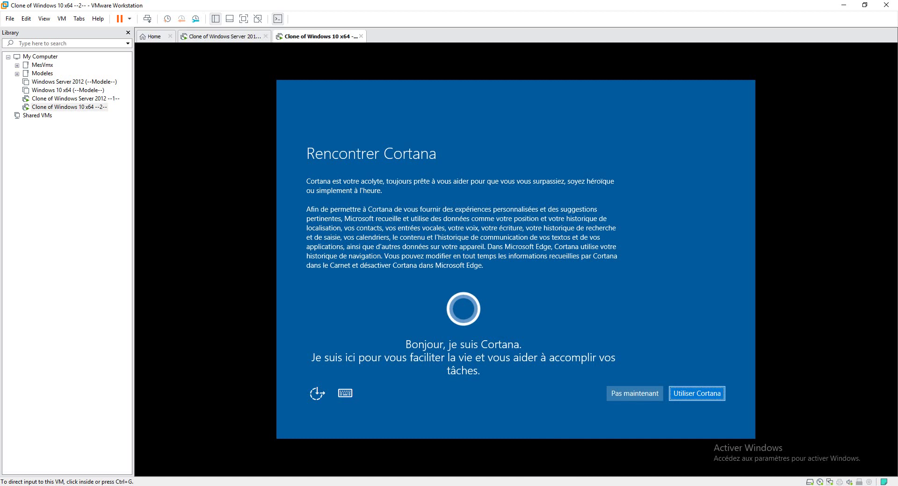
- Decline Cortana for the moment (Pas maintenant) and let the Windows 10 clone finish its setup to the desktop
left_click(591, 429)
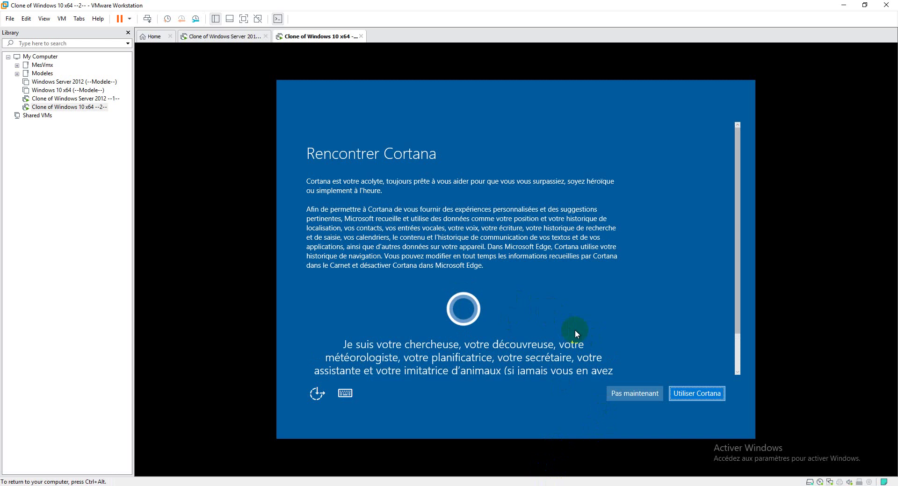
left_click(623, 393)
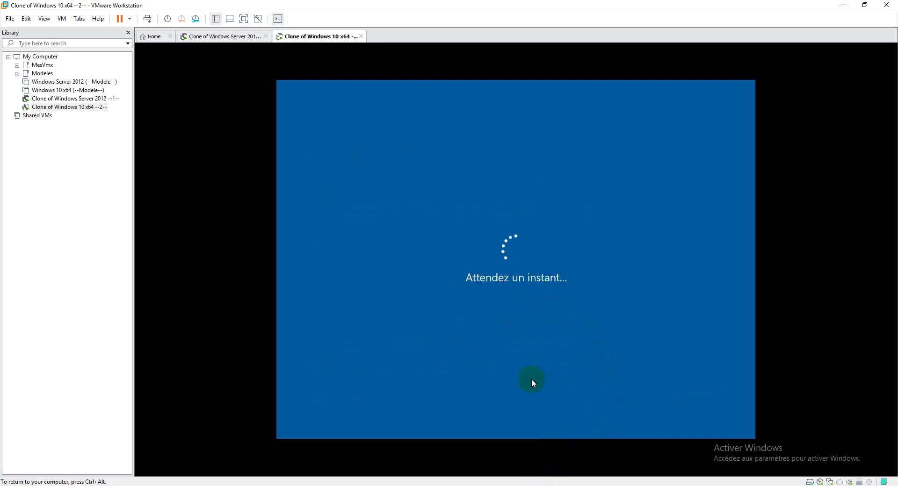
key("ctrl+alt")
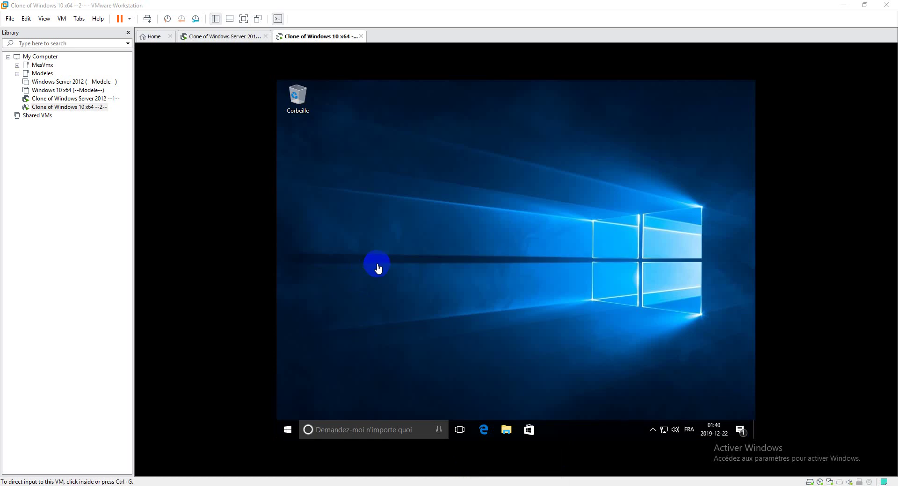
left_click(378, 268)
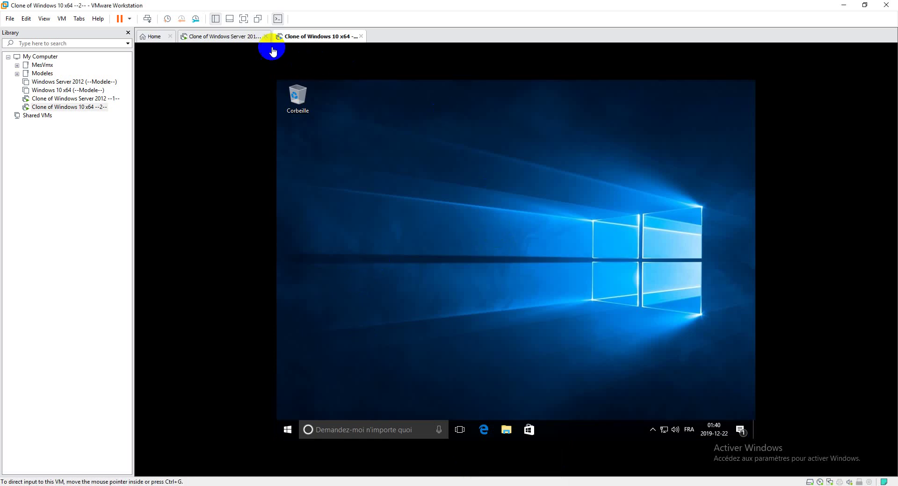
- Switch to the Windows Server 2012 clone and show the Serveur local properties in Server Manager
left_click(232, 36)
left_click(331, 125)
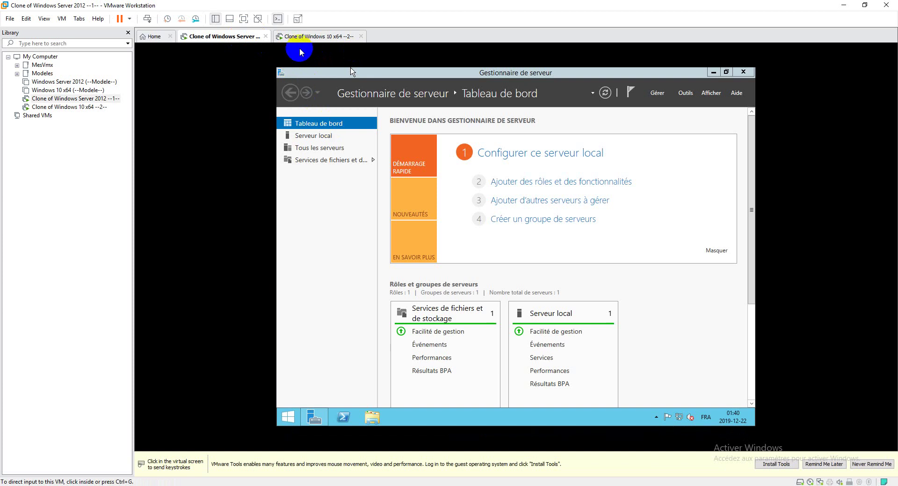
left_click(295, 36)
left_click(240, 37)
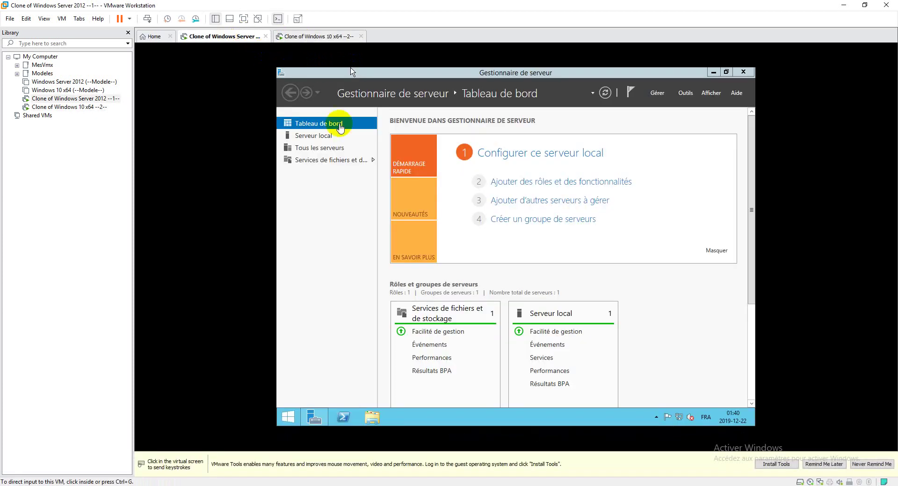
left_click(318, 140)
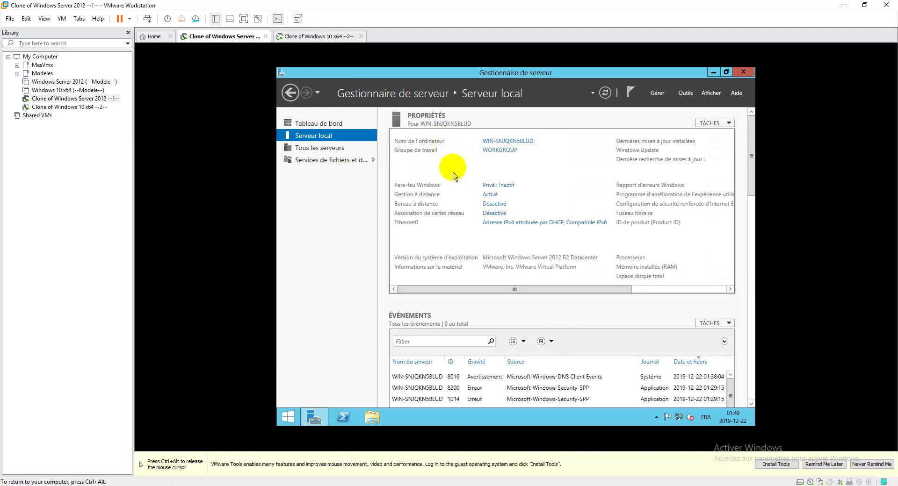
- Change the server's computer name to WIN2012 and check its NetBIOS name and DNS suffix settings without altering them
left_click(509, 142)
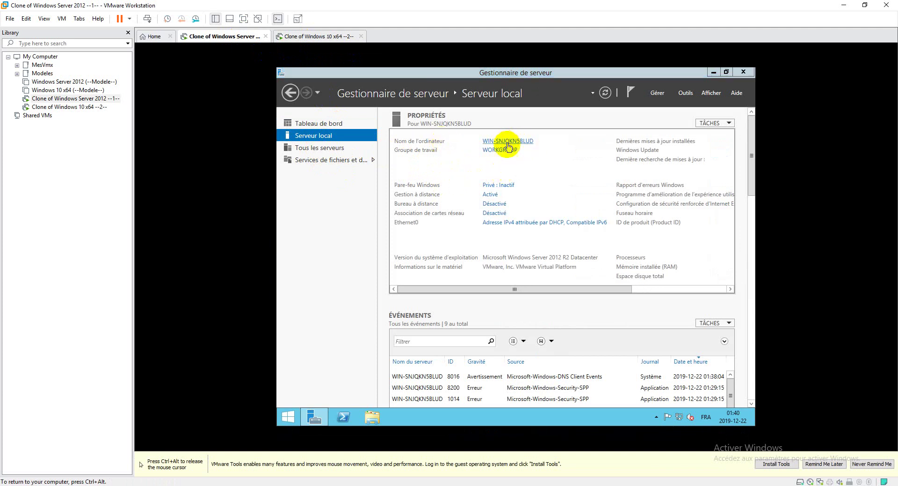
left_click(453, 203)
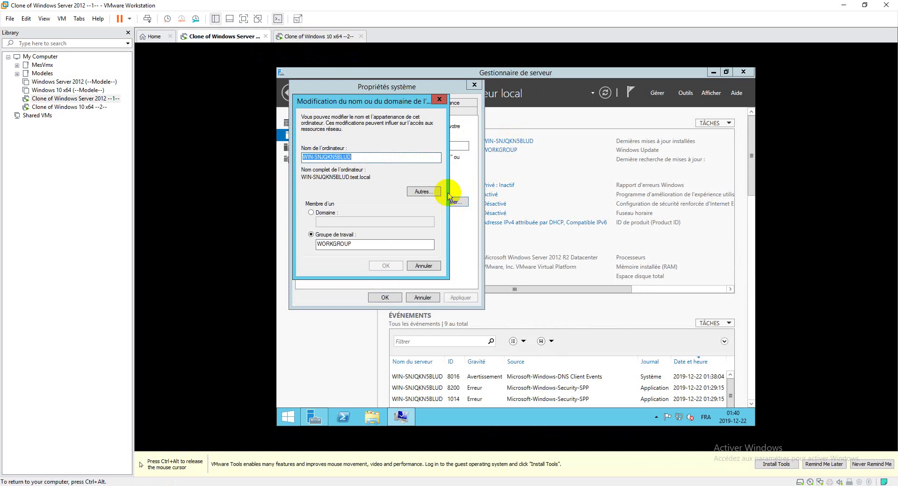
left_click_drag(361, 159, 314, 155)
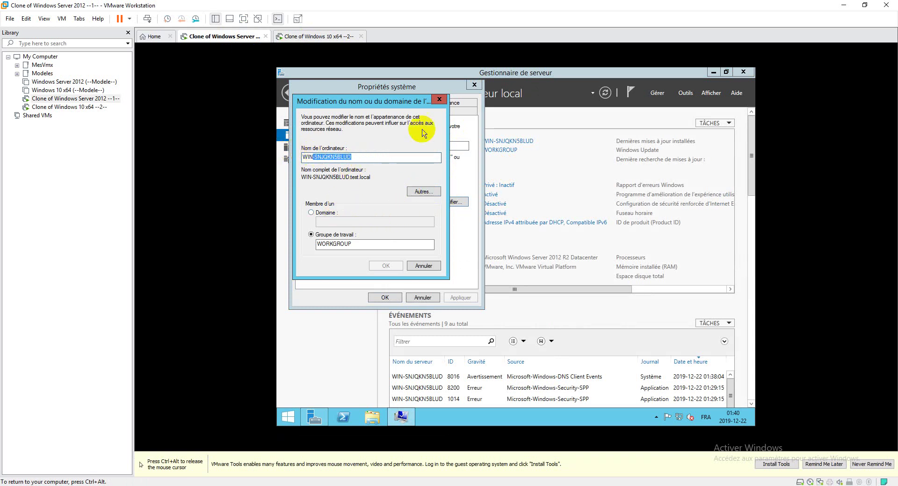
key("End")
key("BackSpace")
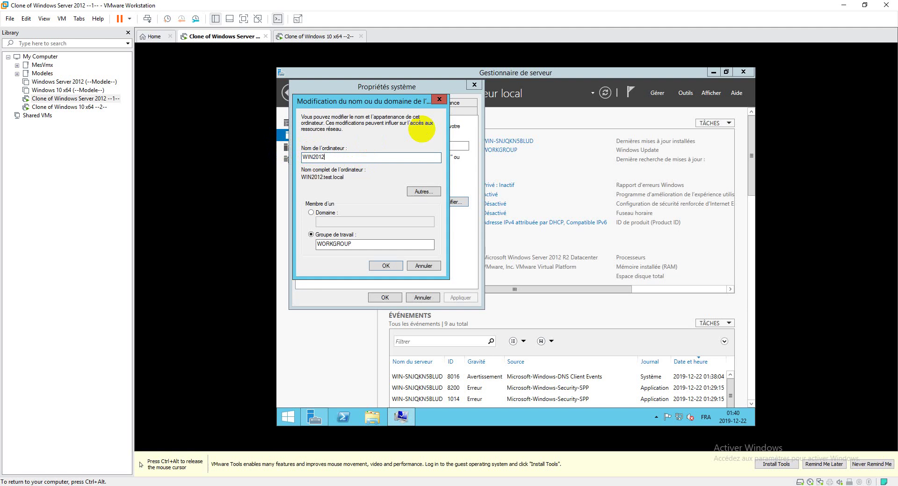
left_click(422, 191)
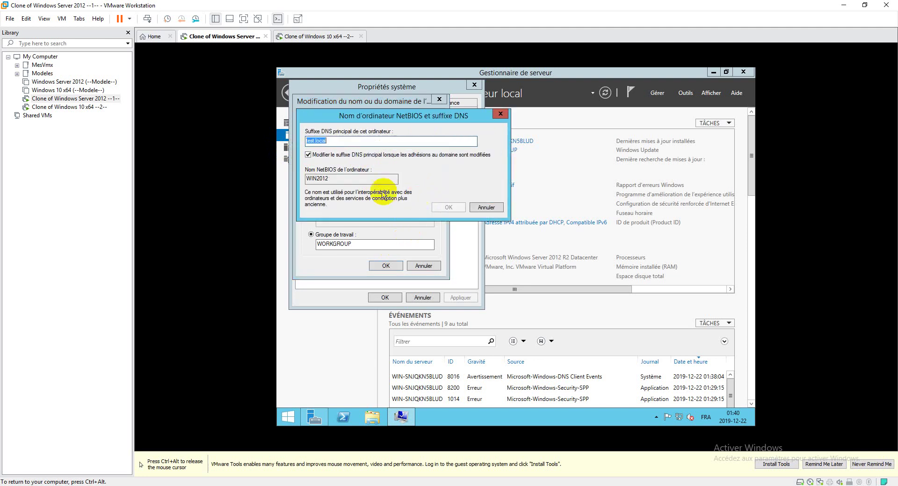
left_click(472, 207)
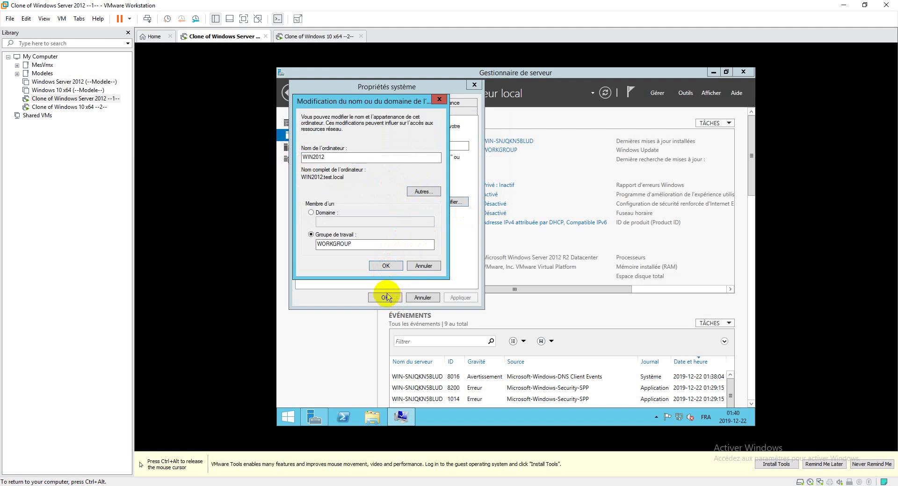
- Confirm the server's new computer name, close the system properties and restart the server immediately
left_click(386, 267)
left_click(571, 248)
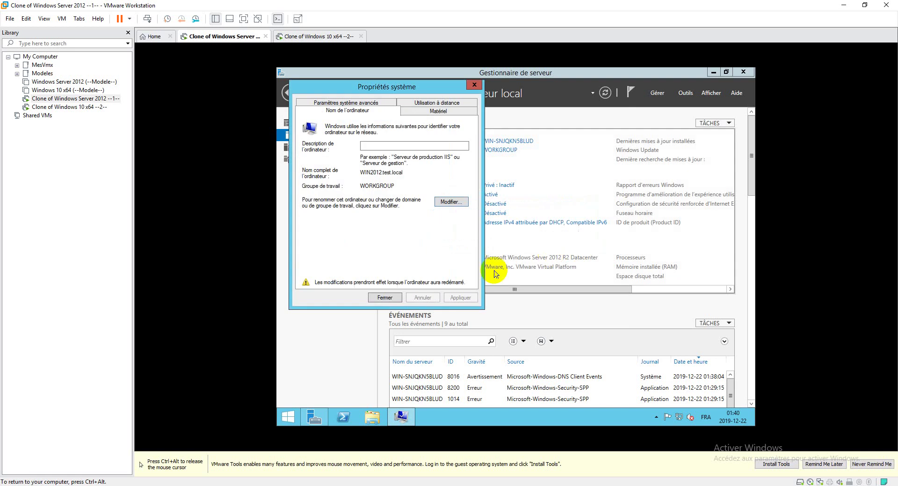
left_click(385, 298)
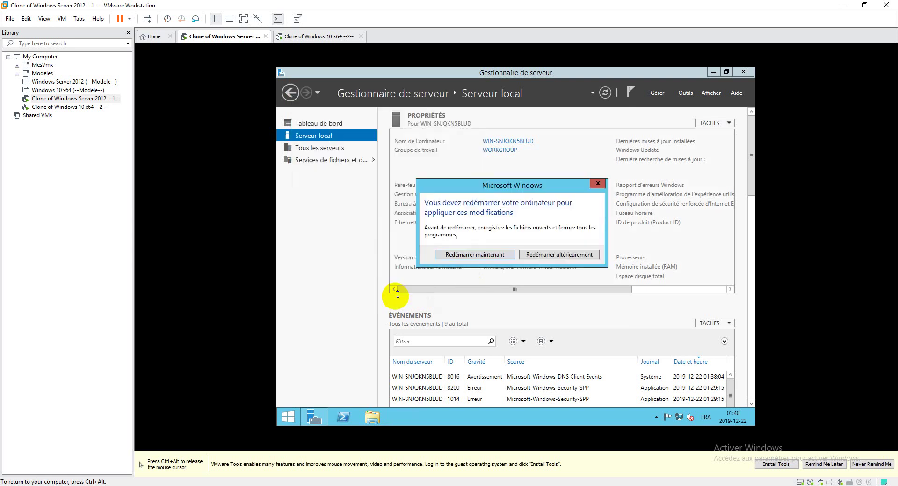
left_click(475, 255)
- Switch to the Windows 10 clone, search for "pc" and open the properties of Ce PC
left_click(318, 36)
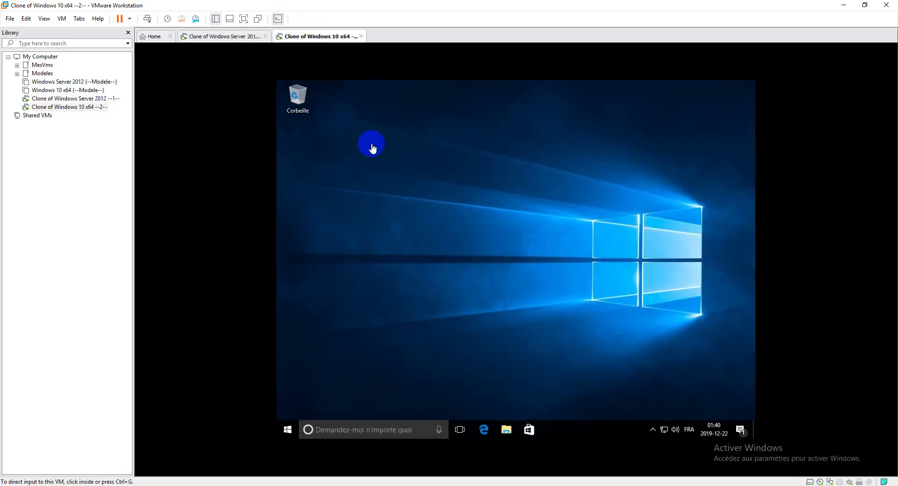
left_click(371, 144)
key("super")
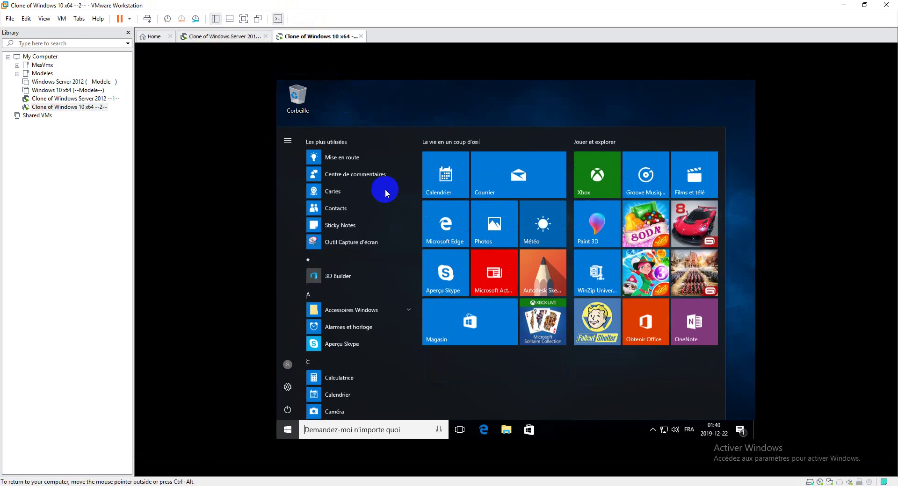
type("pc")
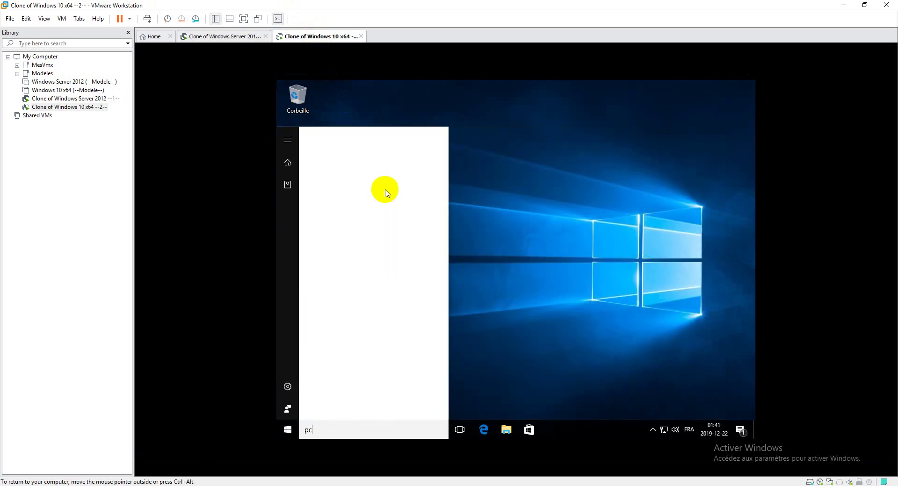
right_click(344, 175)
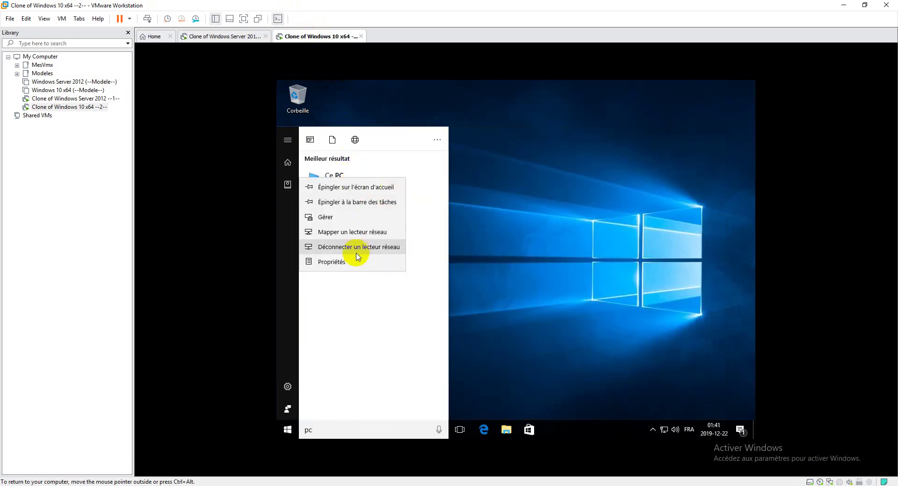
left_click(386, 257)
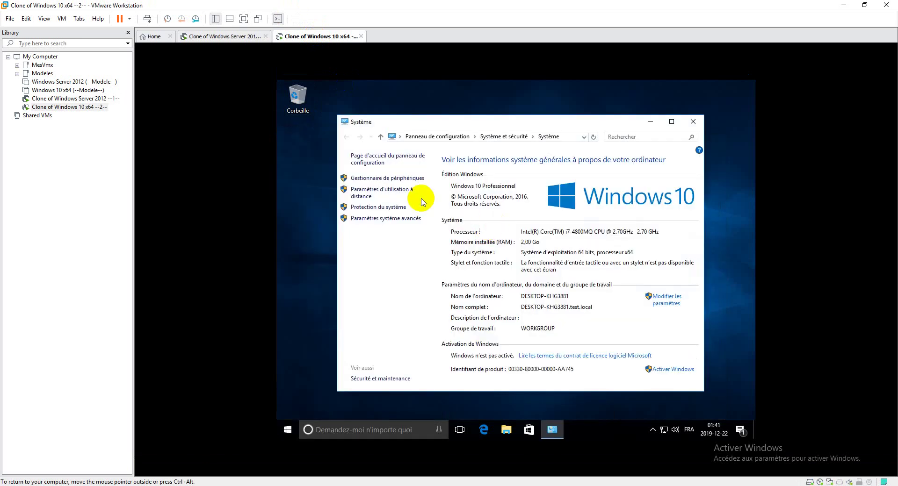
- Open the computer name settings of the Windows 10 clone and enter Win10 as the new computer name
left_click(655, 302)
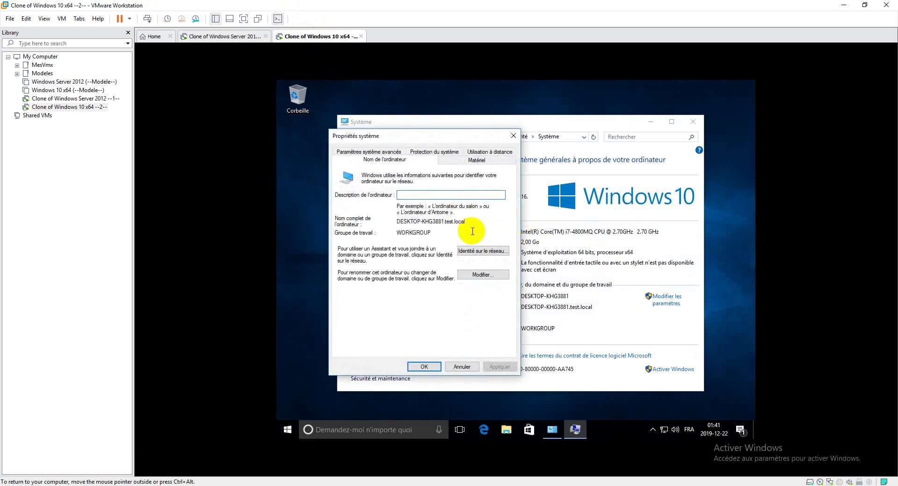
left_click(475, 275)
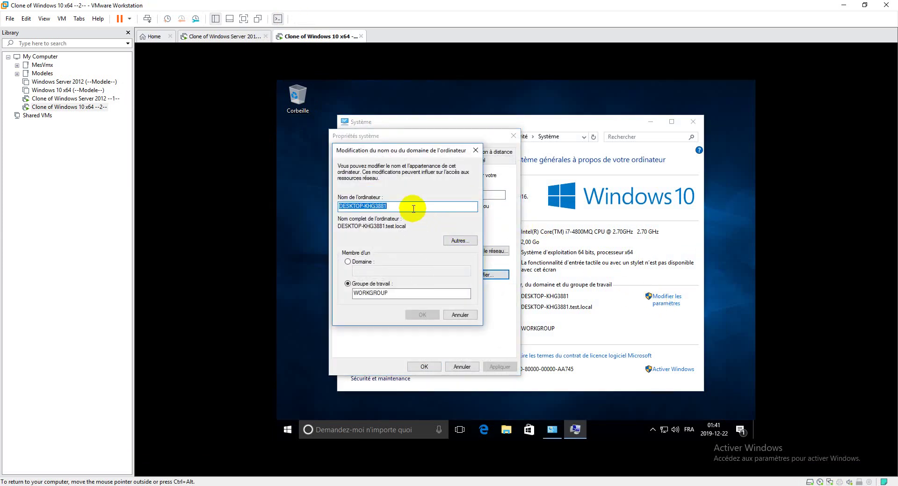
type("win")
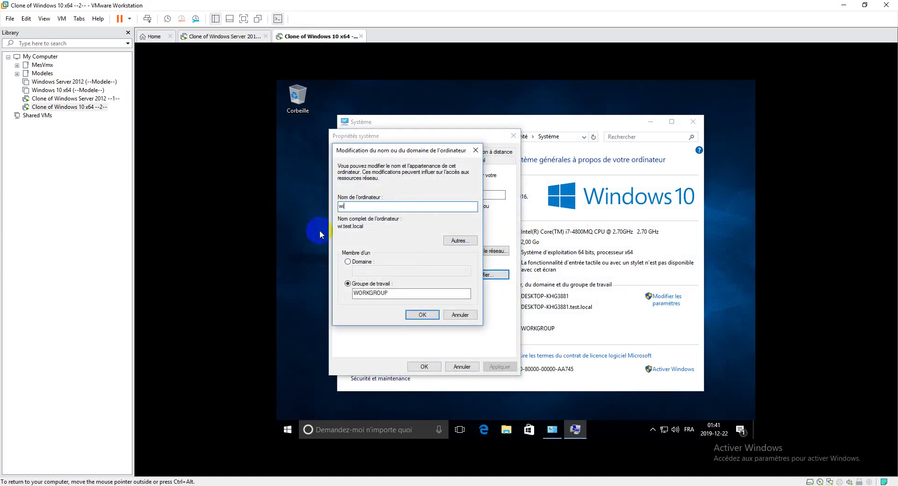
key("BackSpace")
key("BackSpace")
key("BackSpace")
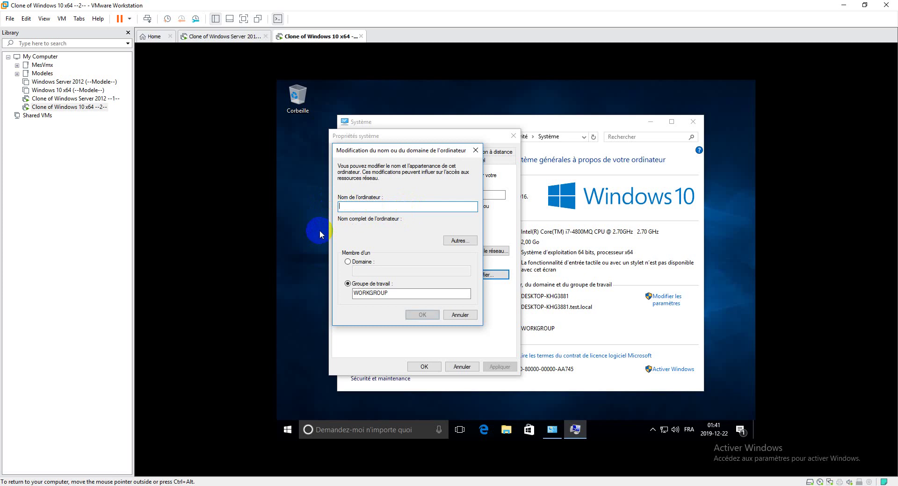
type("W")
key("BackSpace")
type("Win10")
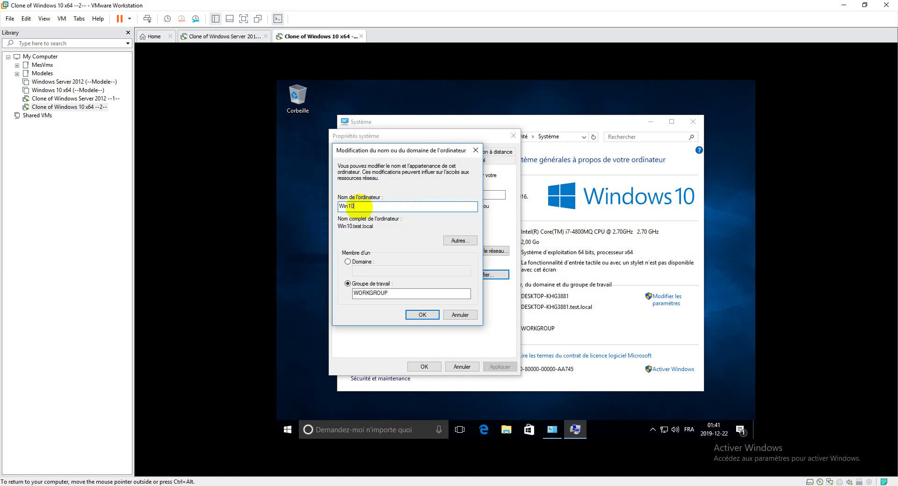
- Confirm the Windows 10 clone's new computer name, close the system properties and restart it immediately
left_click(420, 314)
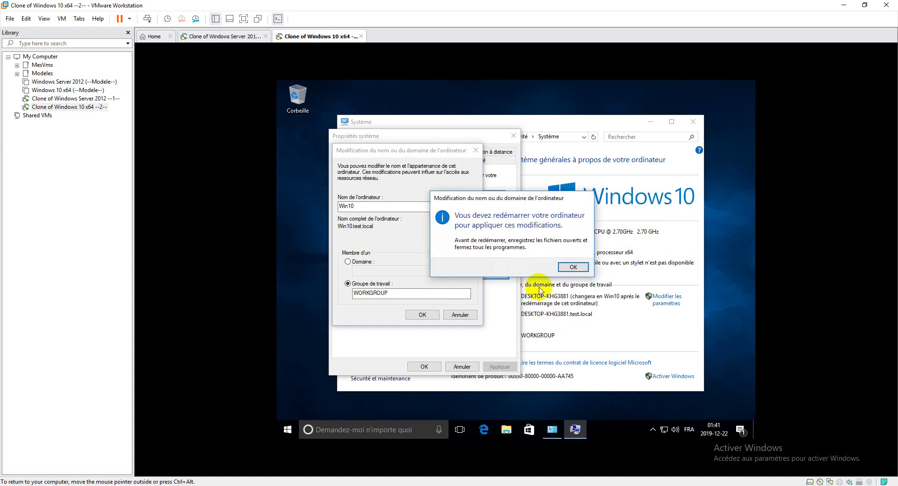
left_click(576, 269)
left_click(410, 367)
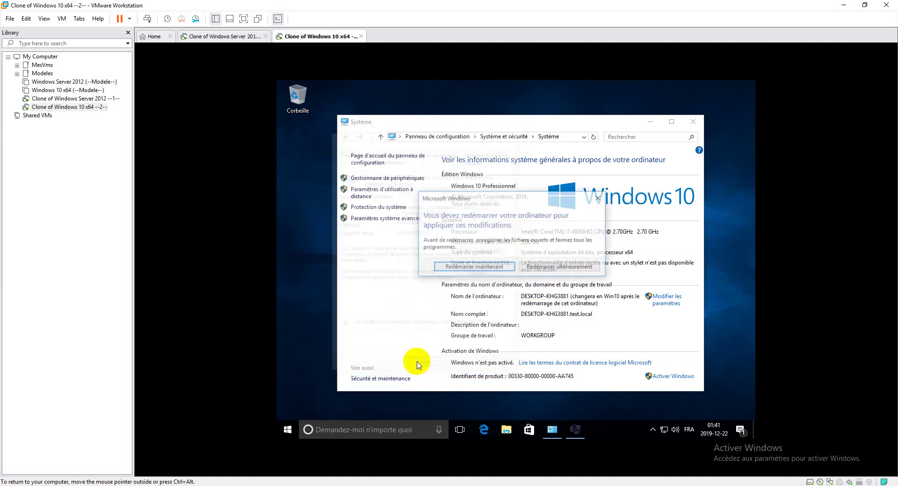
left_click(486, 269)
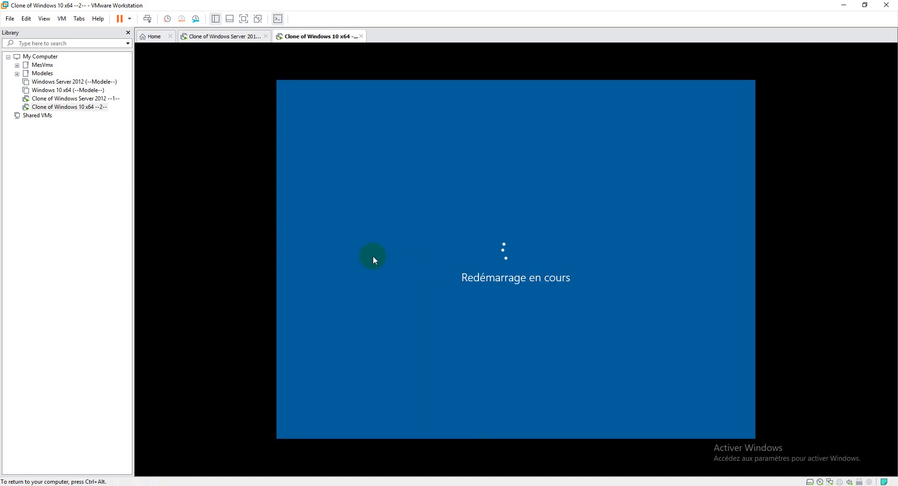
- Switch to the Windows Server 2012 clone and sign in as Administrateur with the account password
left_click(243, 36)
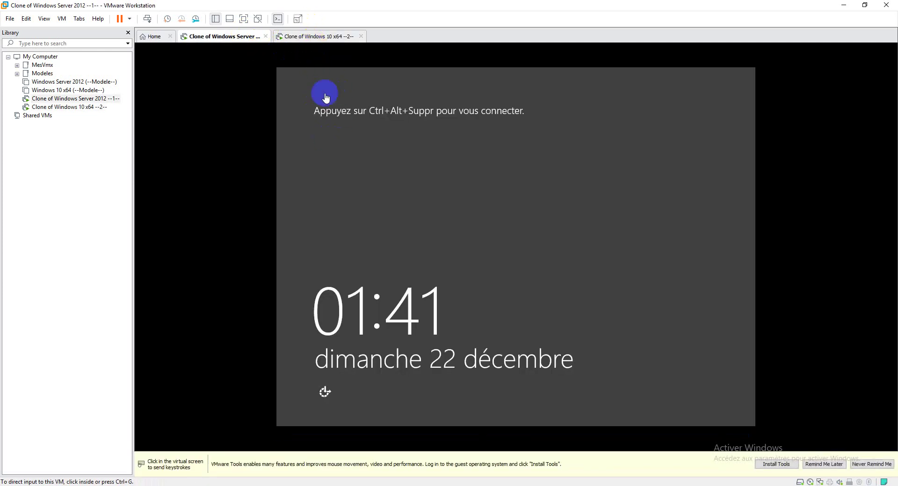
left_click(331, 164)
left_click(147, 19)
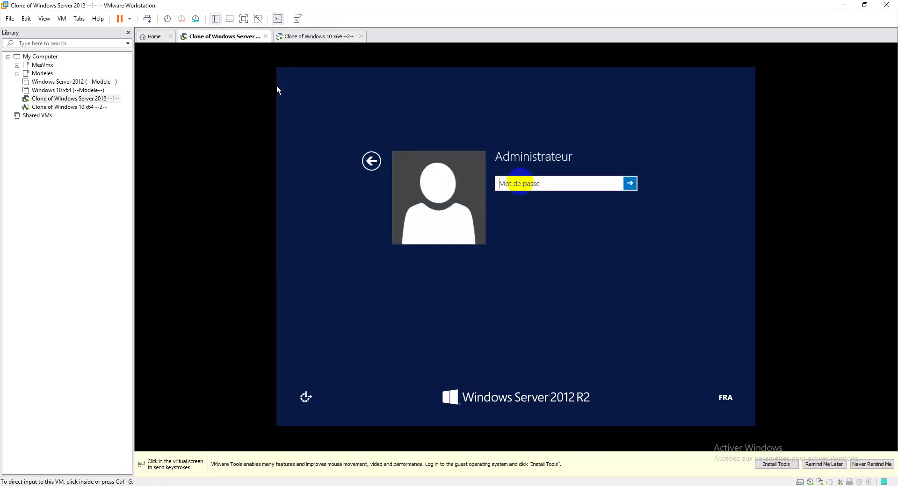
left_click(508, 183)
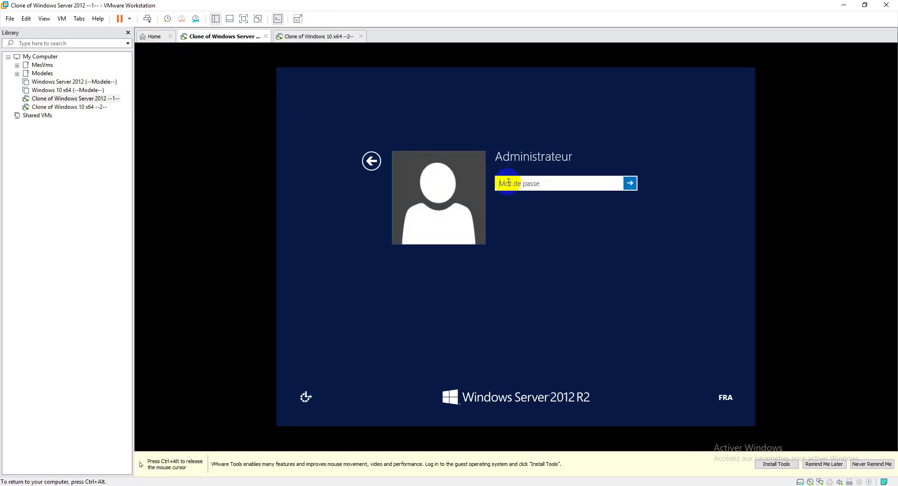
type("•")
left_click(630, 184)
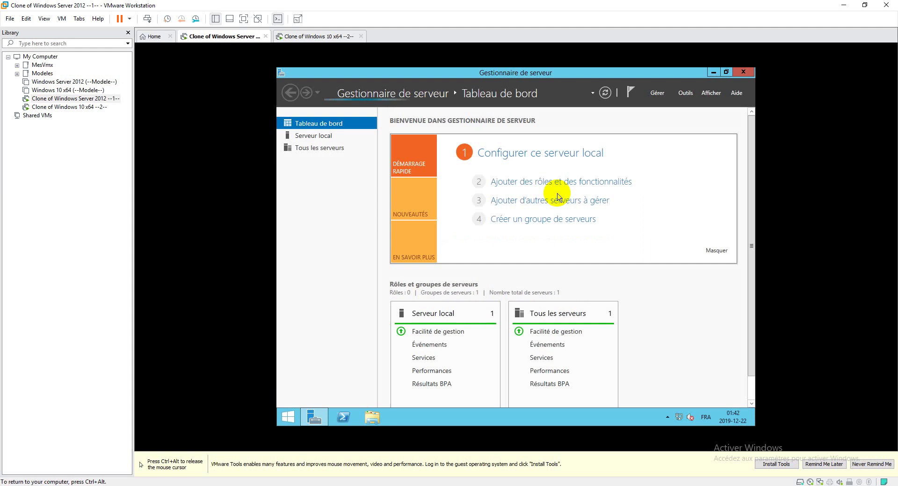
- Review the Serveur local properties in Server Manager, including the computer name, firewall and Internet Explorer enhanced security settings
left_click(321, 136)
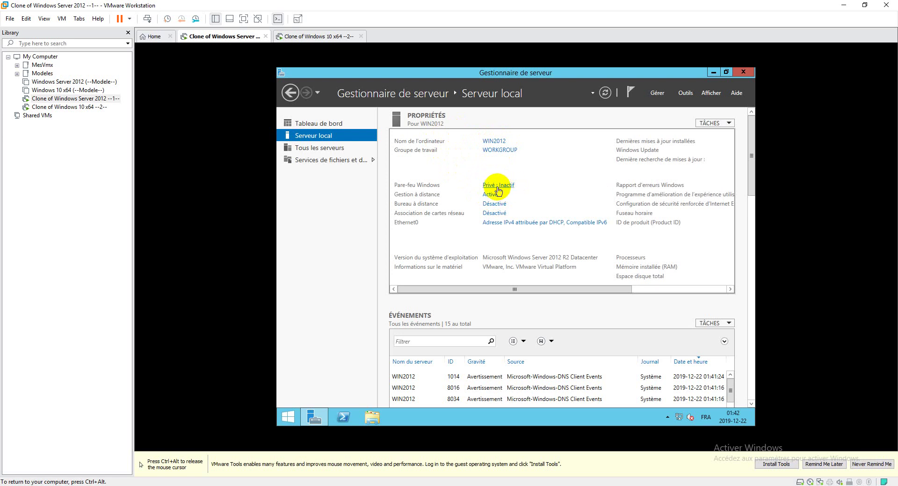
left_click(664, 288)
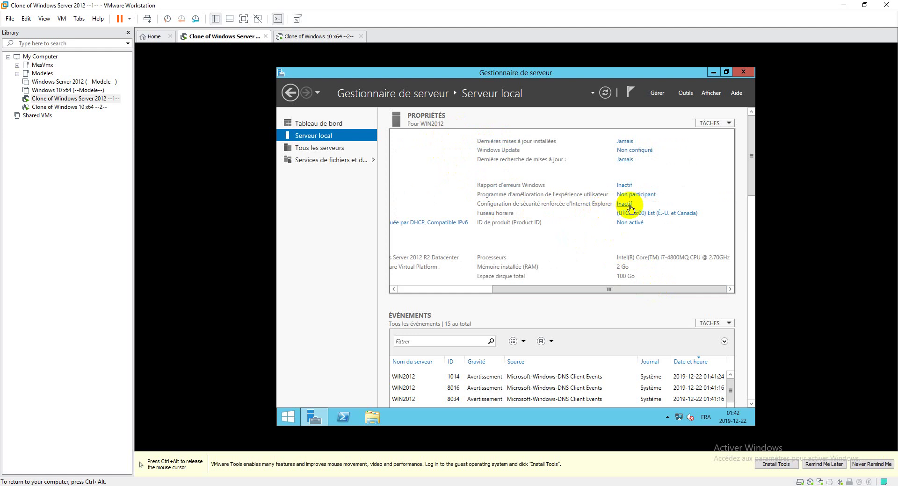
- Switch to the Windows 10 clone and sign in as user1 with the account password
left_click(318, 36)
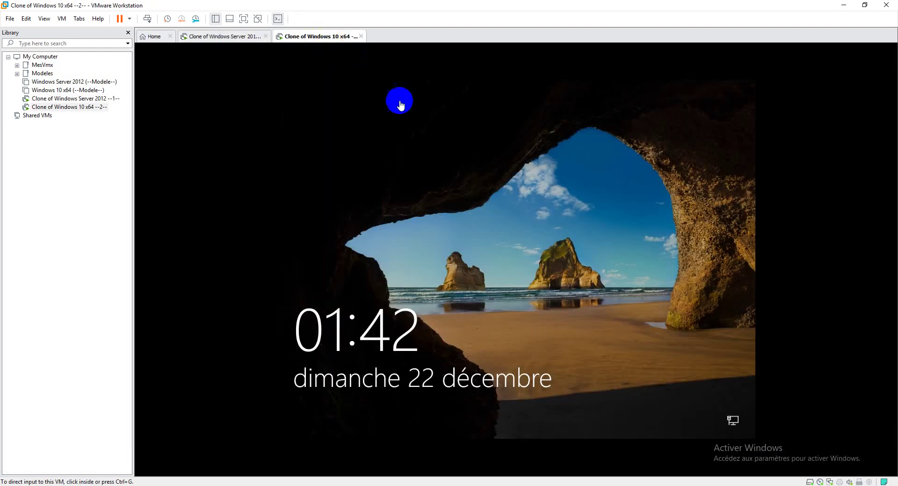
left_click(393, 181)
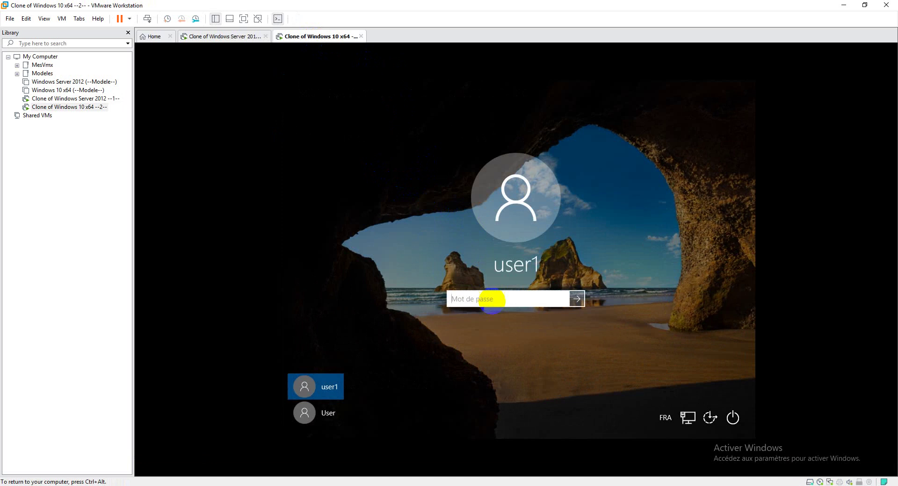
left_click(477, 298)
type("••••••••")
key("Return")
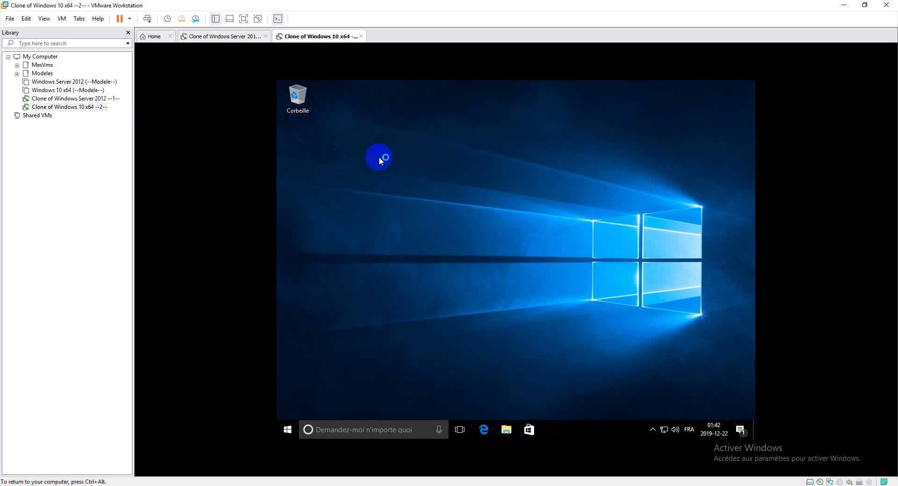
left_click(241, 36)
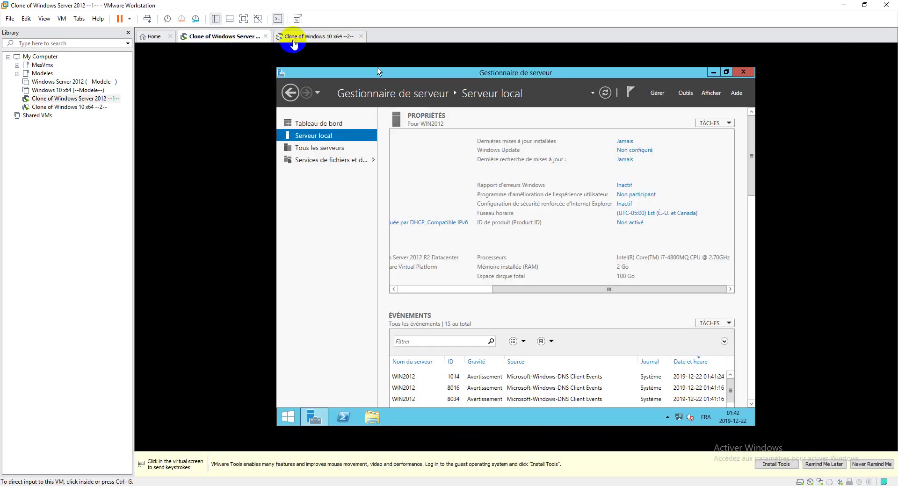
left_click(293, 36)
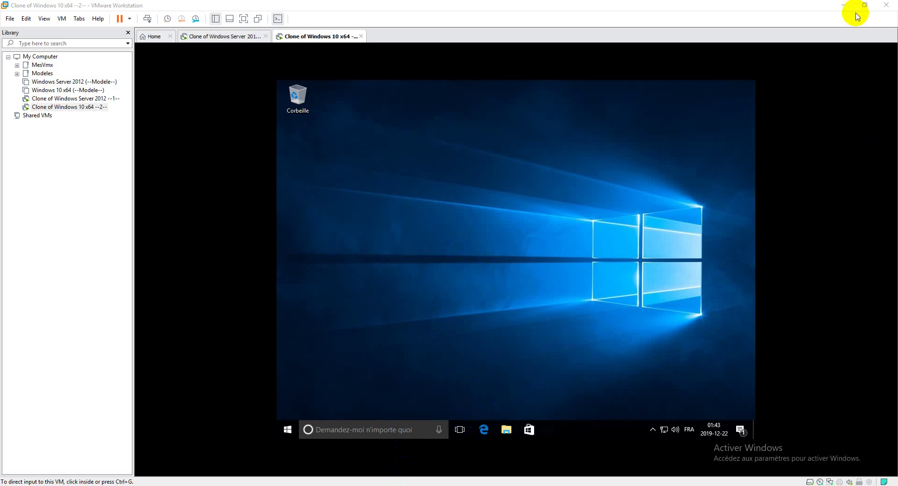
left_click(843, 5)
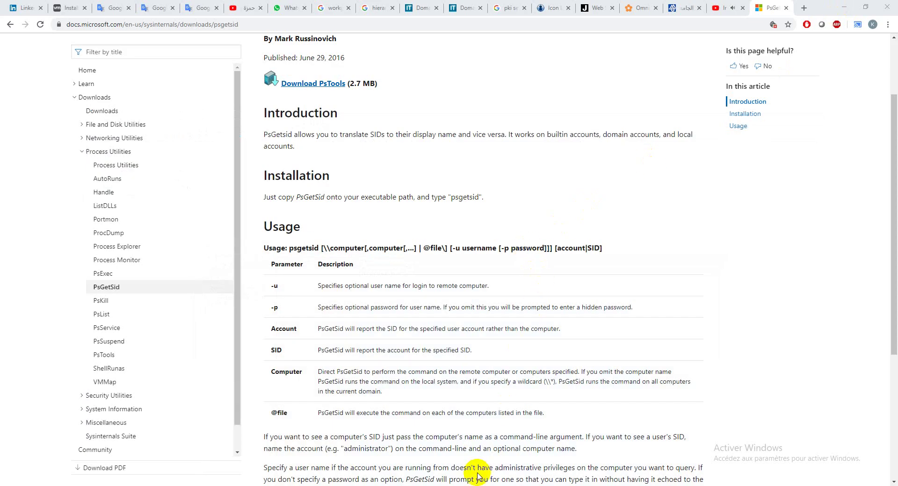
key("alt+Tab")
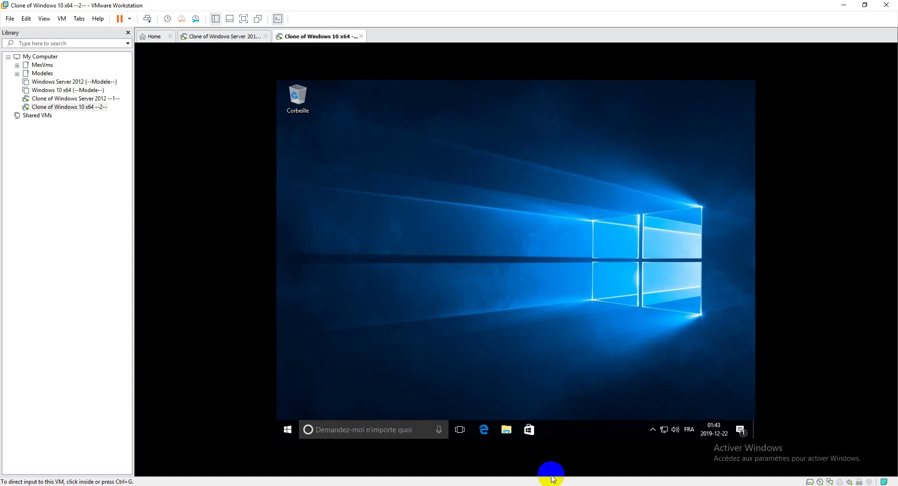